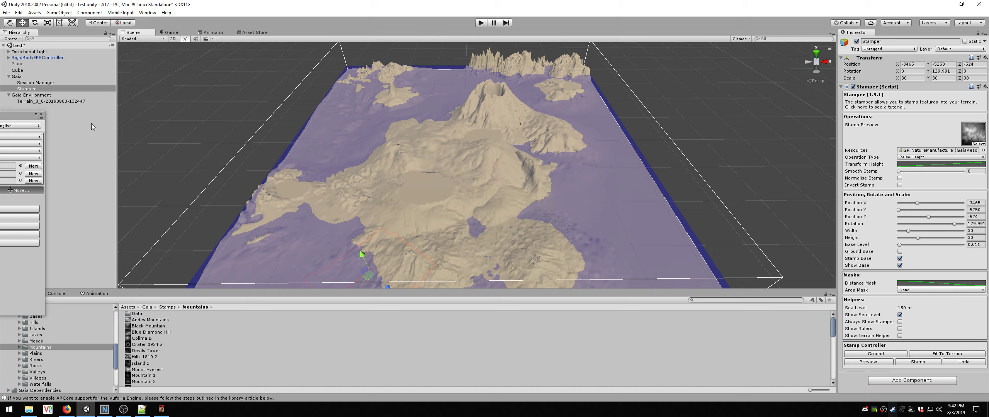
- Raise the Stamper along its Y axis to a position of -4371
drag(361, 255, 356, 240)
- Examine the volcano crater and the surrounding islands of the terrain from close up and from an overview
middle_drag(437, 152, 462, 225)
alt+drag(461, 225, 466, 278)
middle_drag(467, 248, 478, 100)
scroll(483, 163, up, 10)
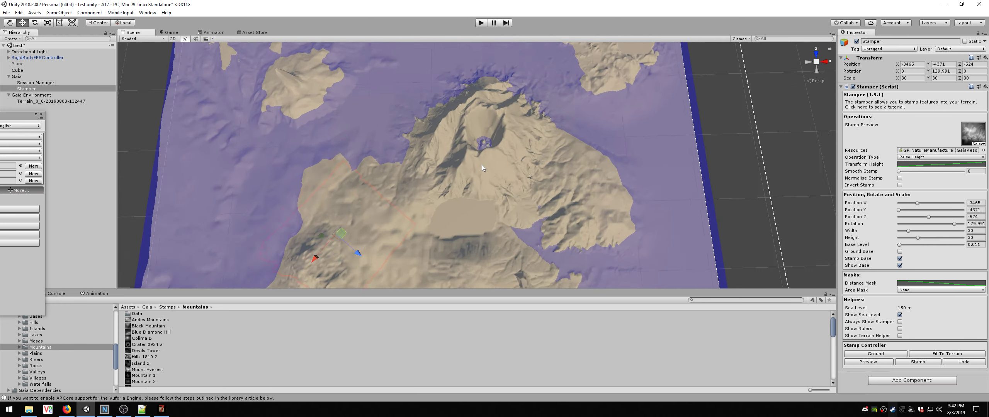
scroll(493, 151, down, 5)
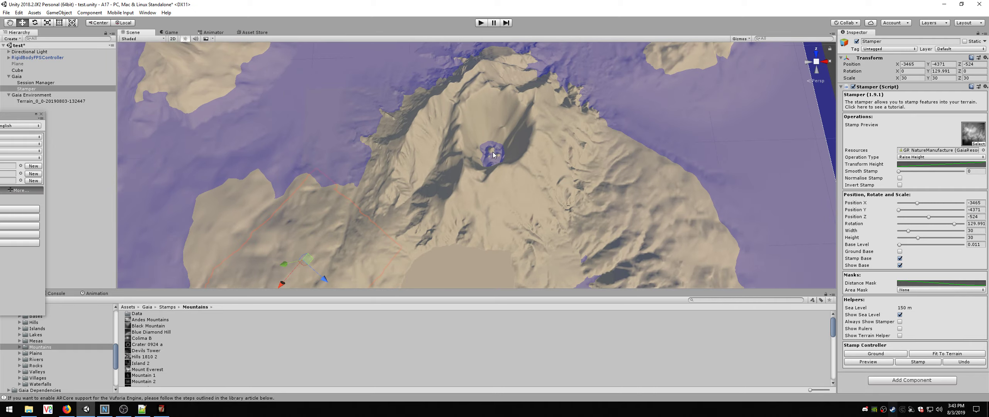
alt+drag(497, 180, 459, 150)
middle_drag(459, 150, 407, 102)
scroll(427, 122, up, 4)
alt+drag(427, 122, 602, 132)
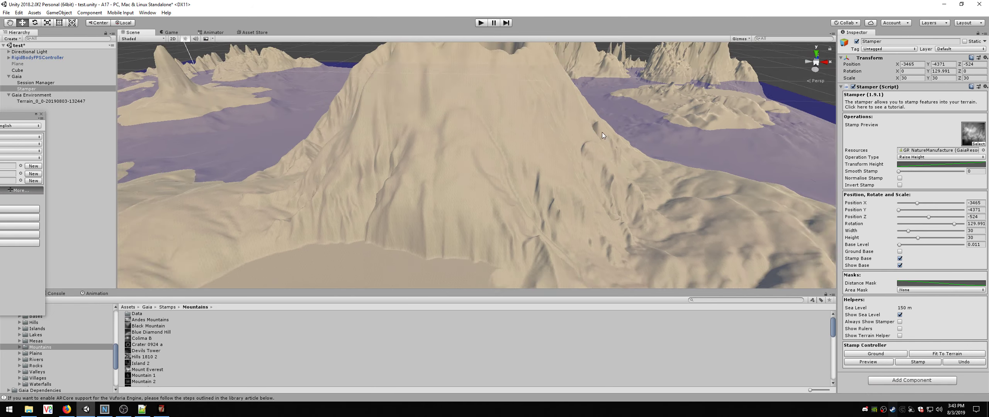
scroll(600, 135, down, 7)
scroll(595, 135, down, 7)
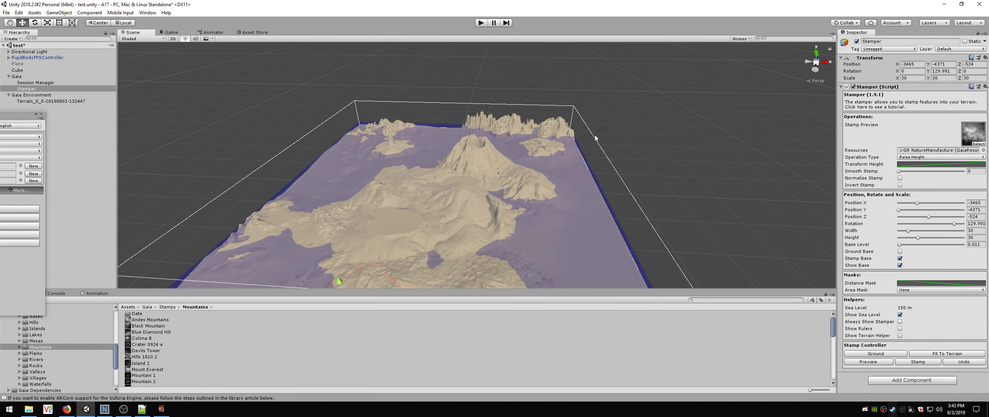
right_drag(509, 115, 520, 143)
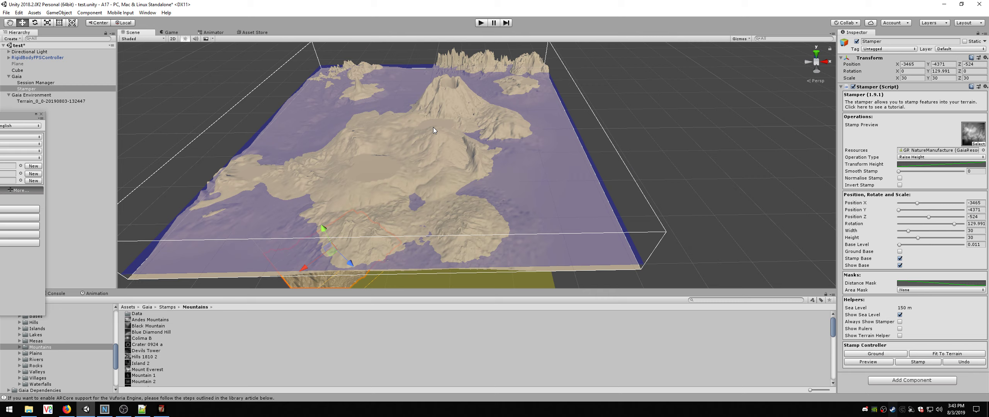
middle_drag(433, 127, 489, 143)
right_drag(488, 143, 489, 144)
middle_drag(511, 119, 499, 128)
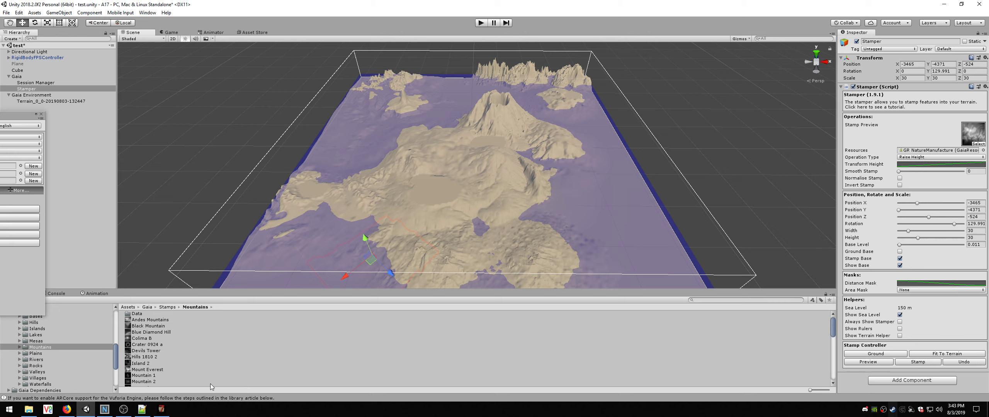
- Review the GuppysIsland generation settings in NitroGen World Generator, and return to the Unity scene
click(104, 410)
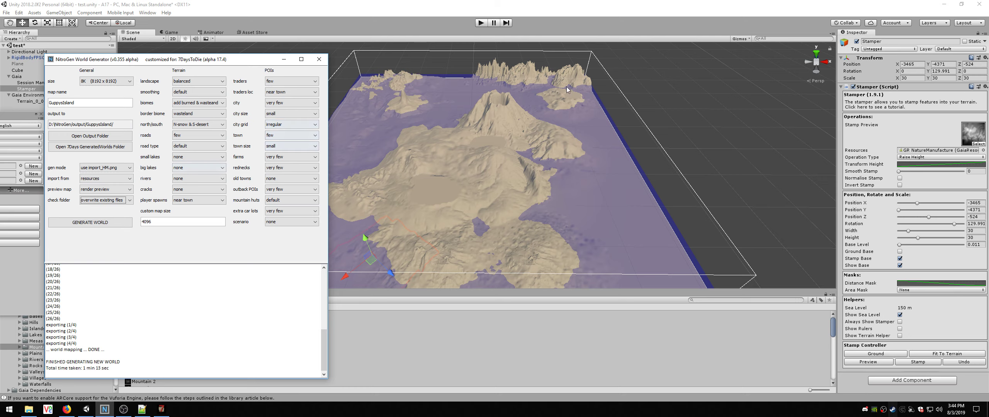
click(575, 128)
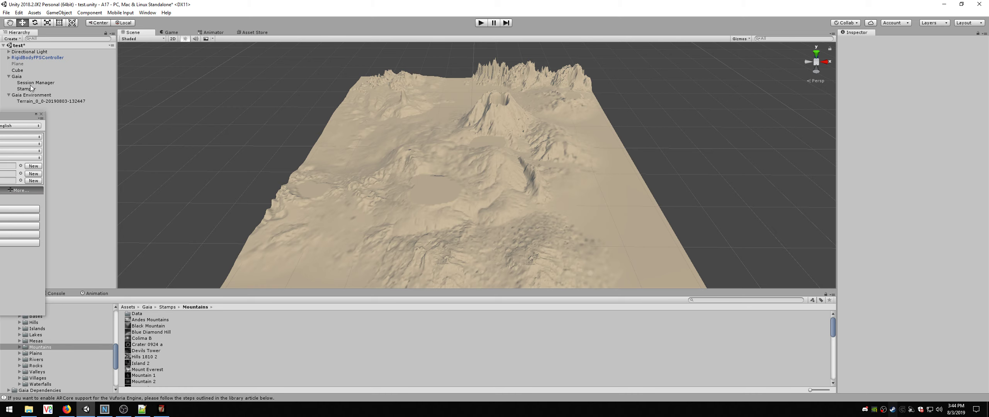
- Reselect the Stamper and inspect the island with the flattened round area in front of the far mountain range
click(33, 89)
scroll(643, 84, up, 3)
right_drag(642, 84, 566, 108)
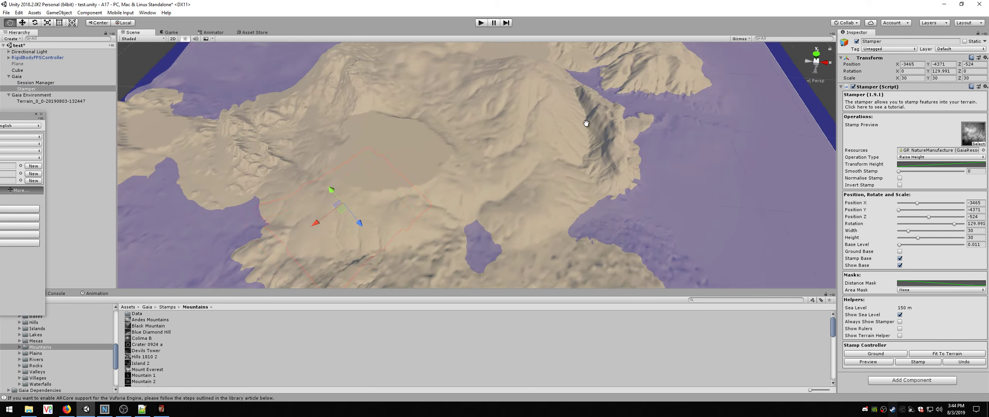
scroll(566, 108, down, 4)
middle_drag(566, 108, 555, 221)
scroll(555, 221, up, 5)
scroll(572, 251, up, 2)
middle_drag(572, 251, 507, 178)
scroll(506, 178, up, 3)
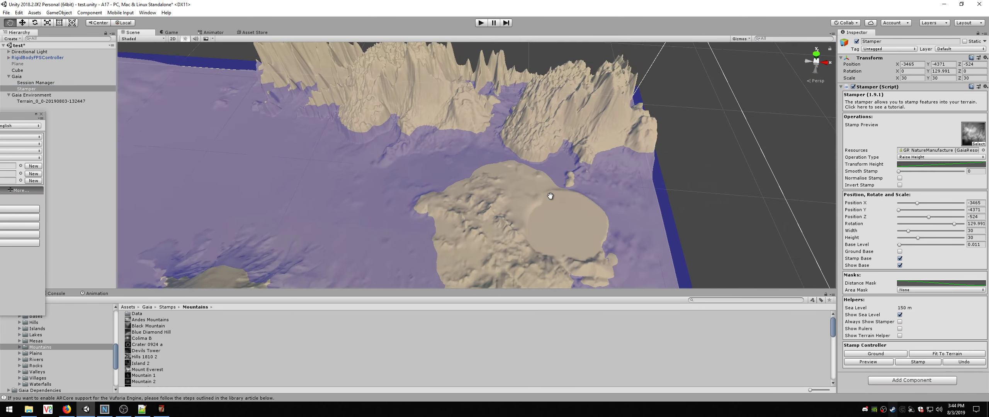
scroll(506, 180, up, 2)
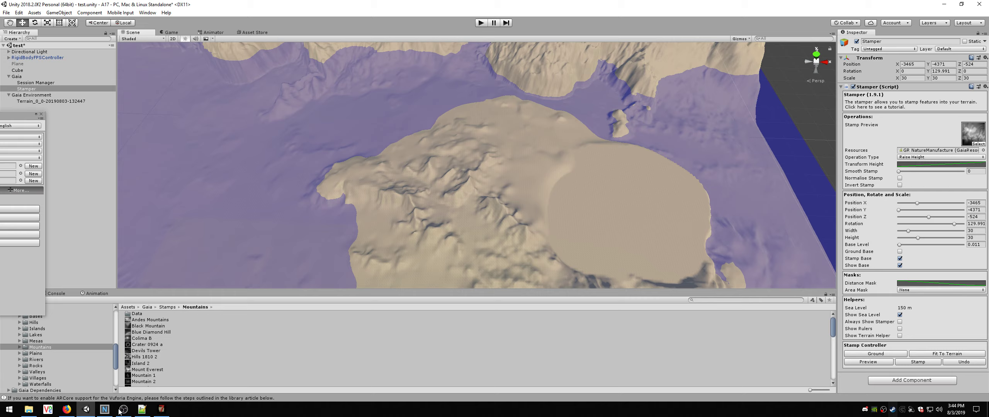
- Review the decoration entries of prefabs.xml in Notepad++, and switch back to NitroGen World Generator
click(142, 409)
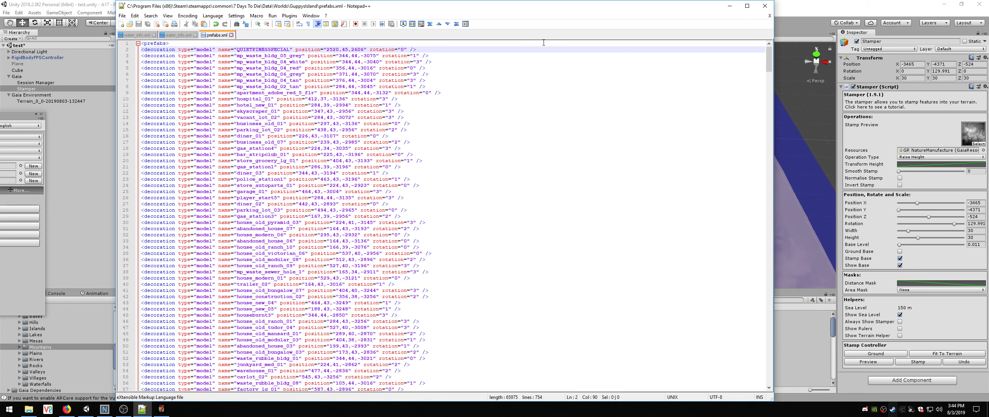
click(799, 6)
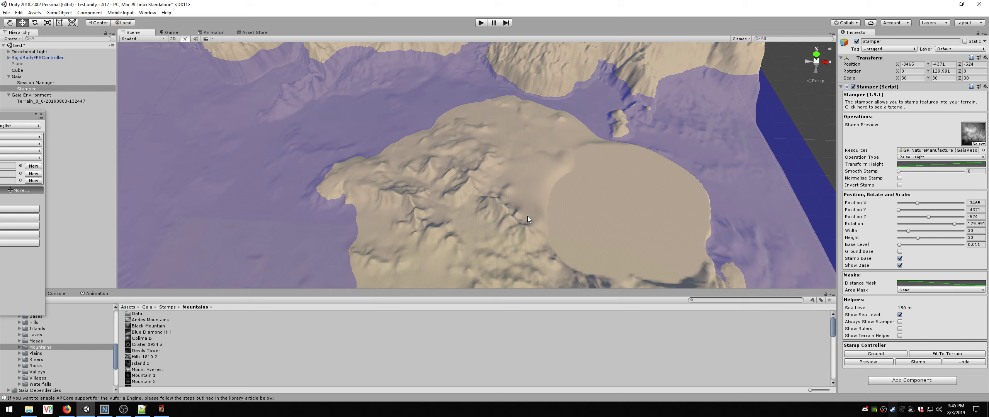
click(109, 413)
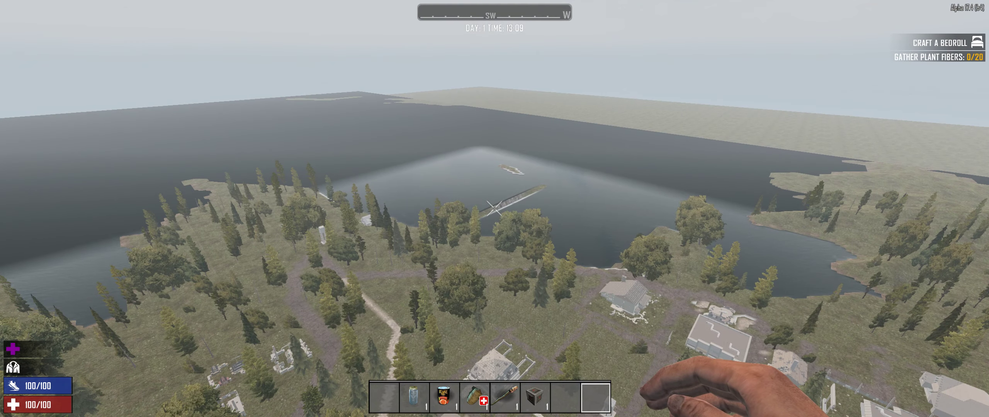
- Check the explored areas of the generated island on the in-game map in 7 Days To Die
key(m)
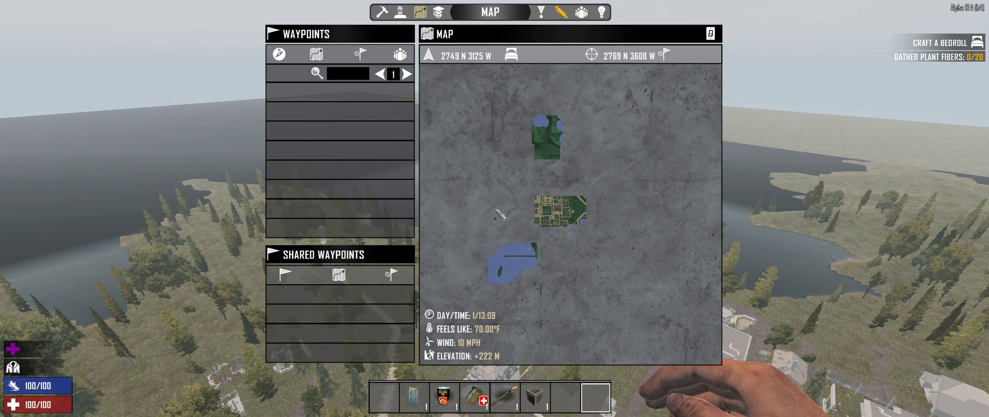
key(m)
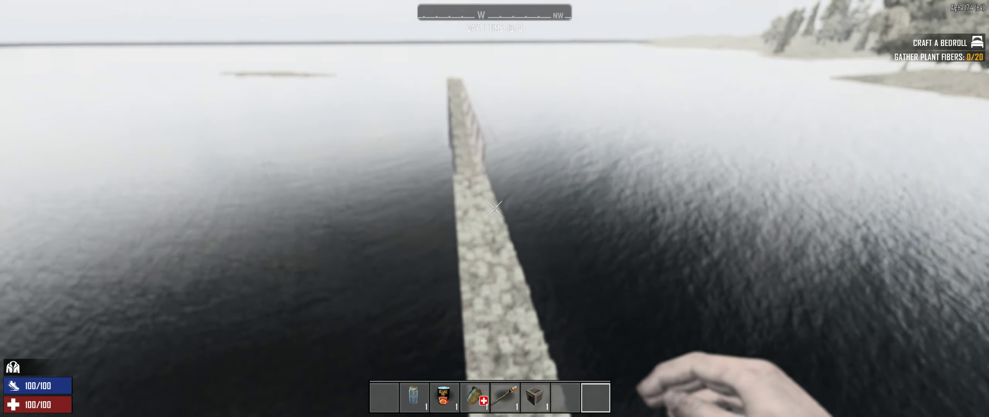
key(m)
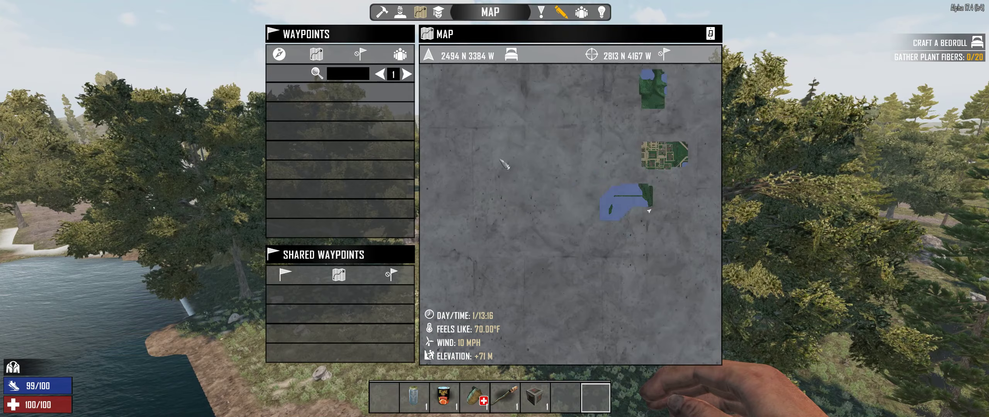
drag(682, 161, 588, 150)
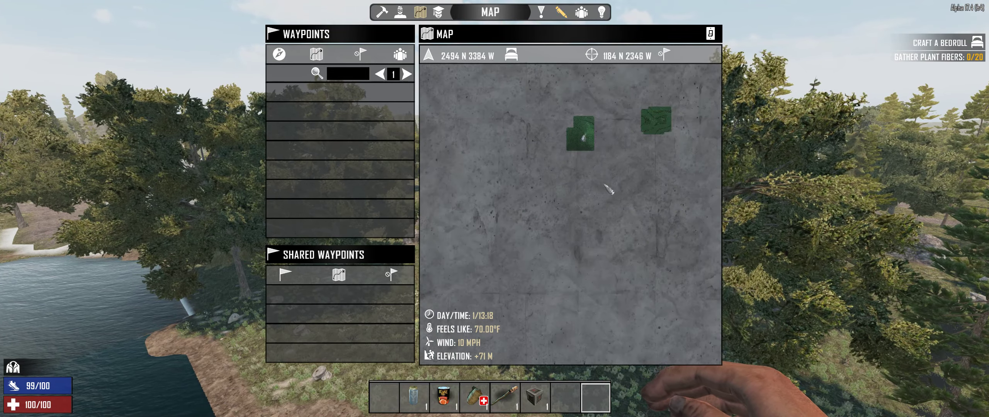
key(m)
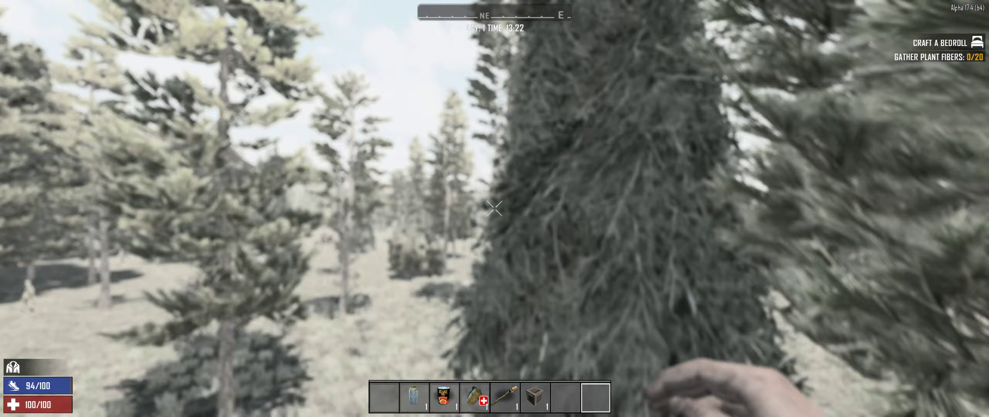
- Fly north over the forest toward the snowy volcano to examine how its terrain looks in the game
key(shift+w)
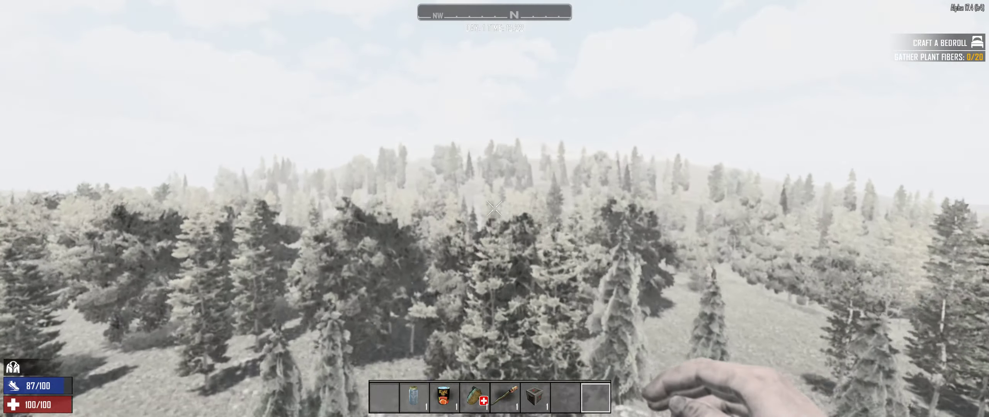
key(shift+w)
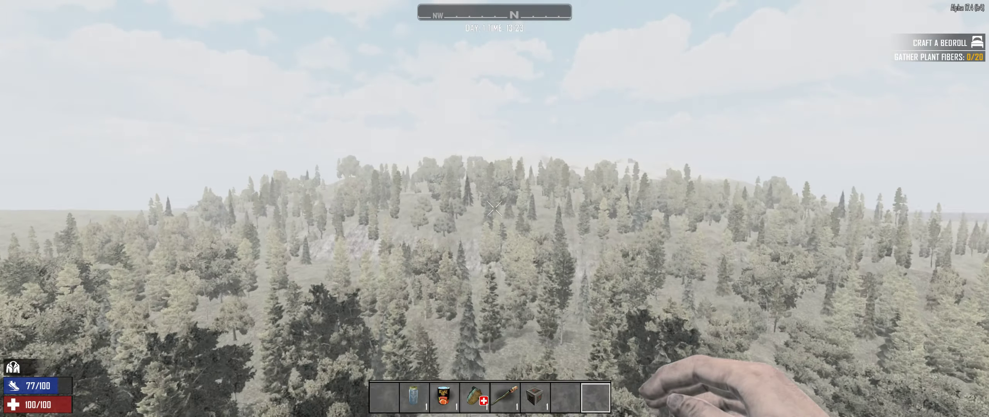
key(shift+w)
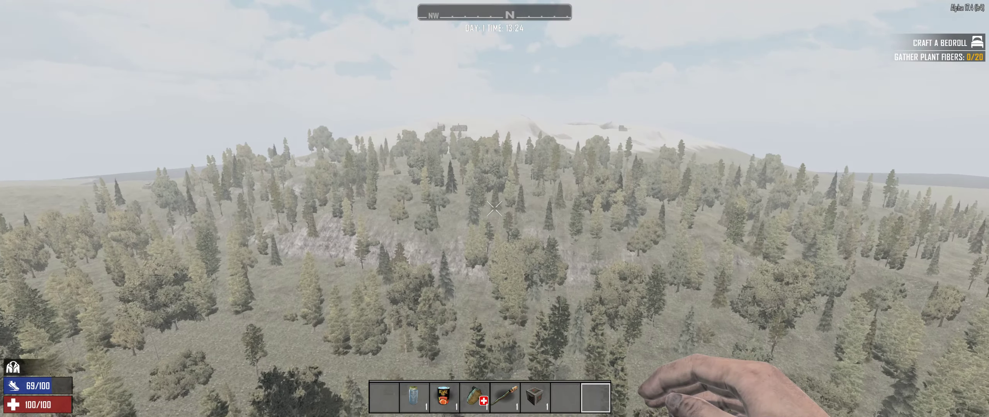
key(shift+w)
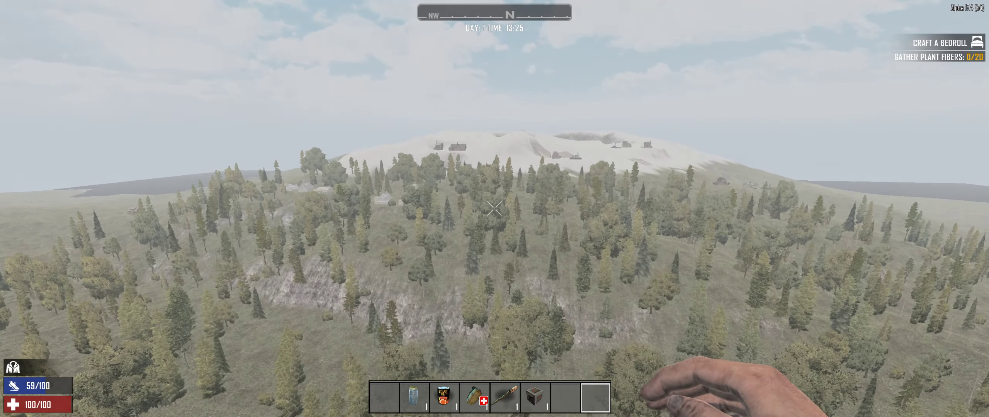
key(shift+w)
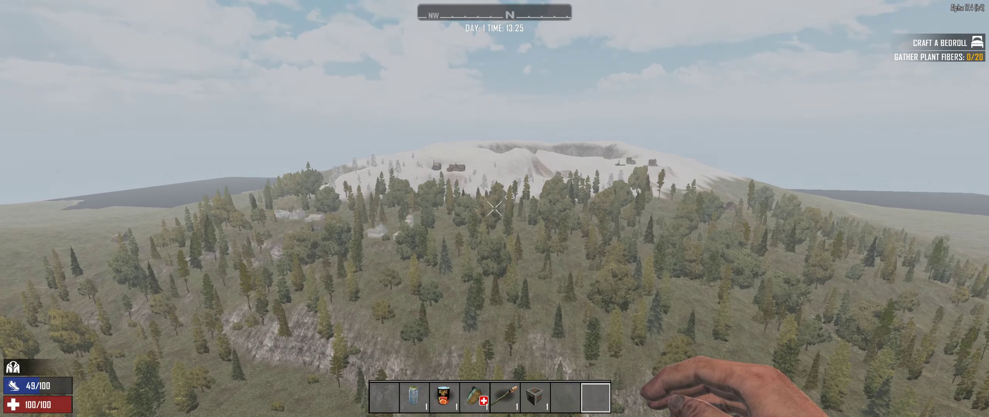
key(shift+w)
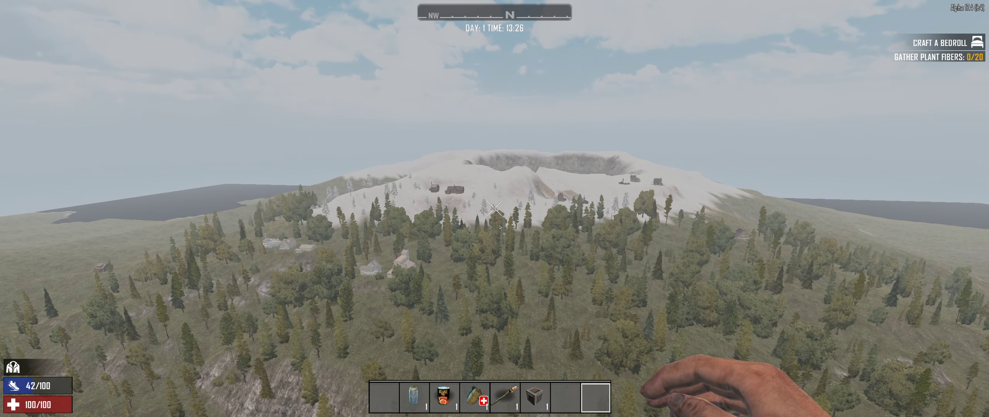
key(shift+w)
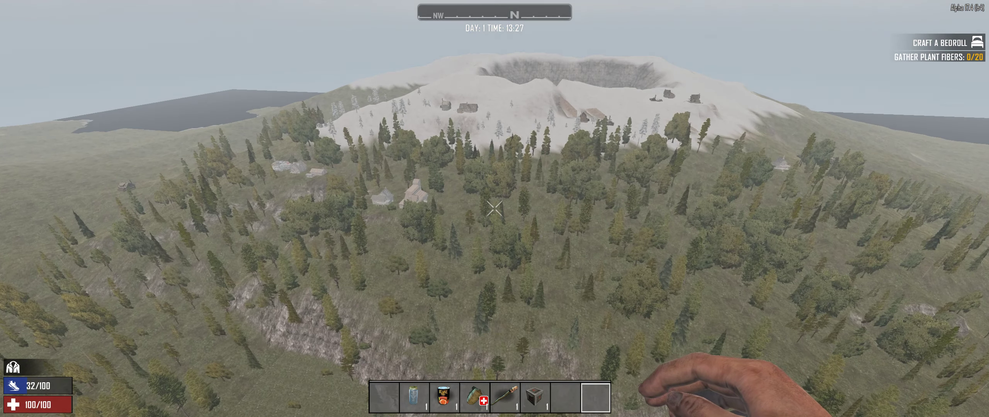
- Switch to Unity and view the volcano and its crater from a low angle matching the in-game view
key(alt+Tab)
key(alt+Tab)
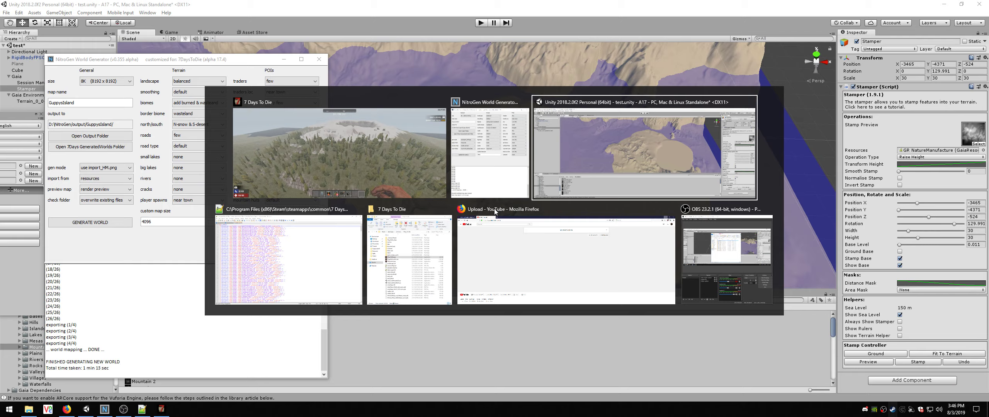
right_drag(498, 197, 501, 223)
middle_drag(500, 223, 588, 112)
click(619, 47)
scroll(588, 113, down, 8)
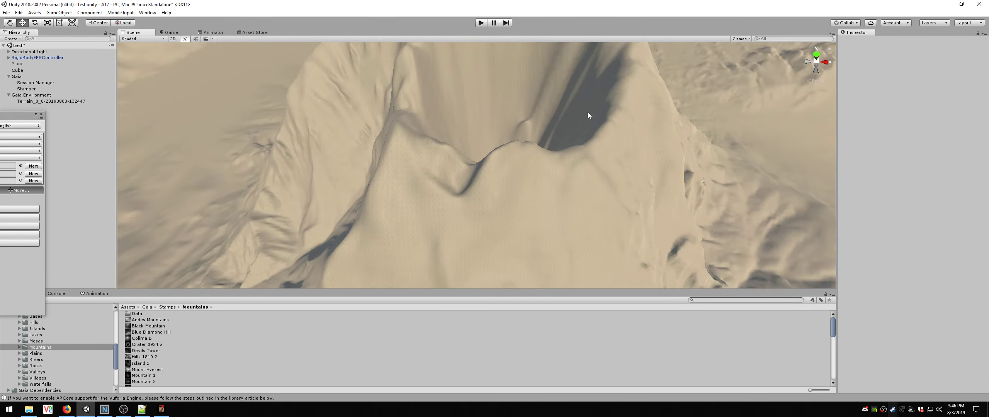
alt+drag(576, 139, 526, 63)
right_drag(514, 174, 520, 114)
middle_drag(520, 120, 552, 102)
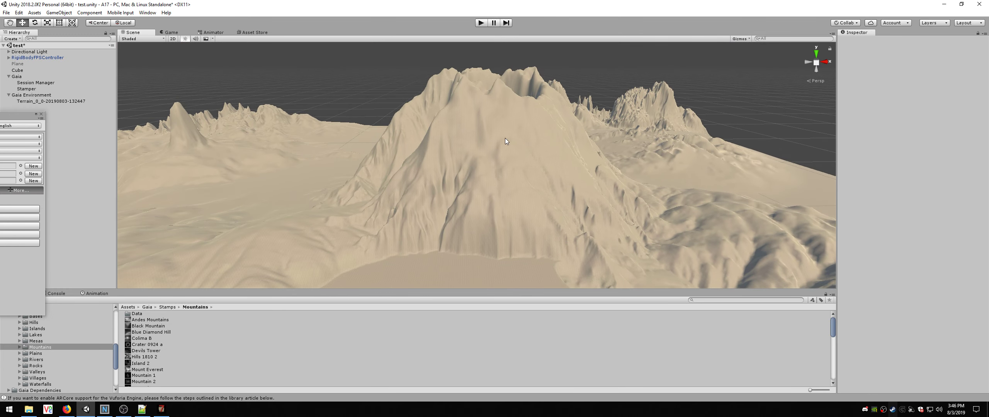
middle_drag(506, 140, 491, 153)
- Alternate between 7 Days To Die and Unity to compare the volcano's shape in both
key(alt+Tab)
key(alt+Tab)
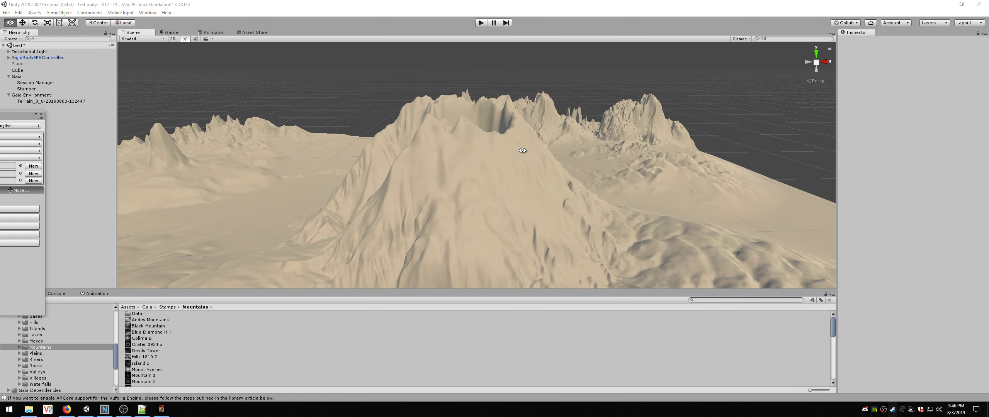
key(alt+Tab)
key(alt+Tab)
key(alt+Tab)
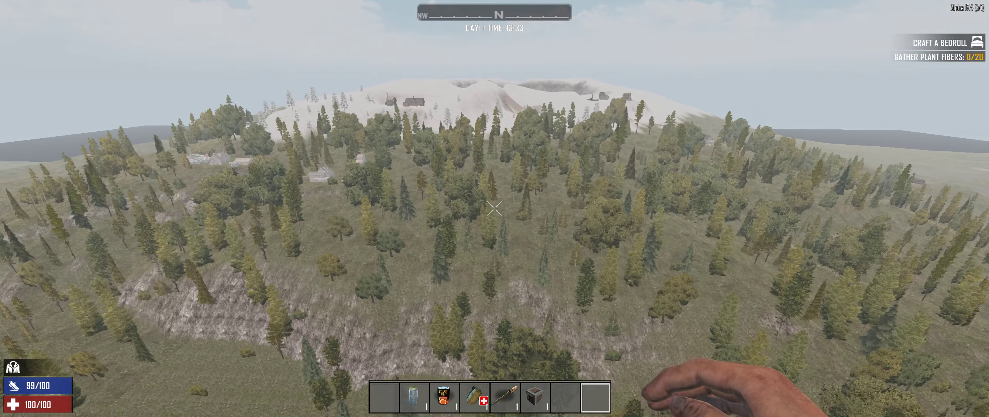
key(alt+Tab)
key(alt+Tab)
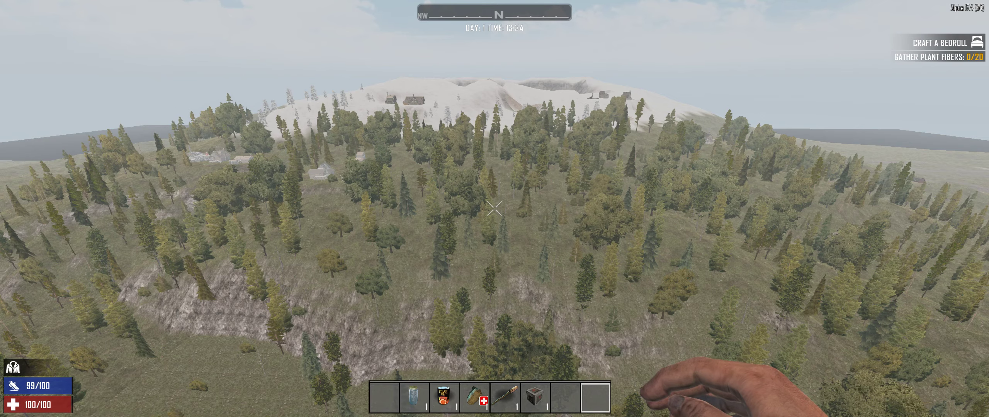
key(alt+Tab)
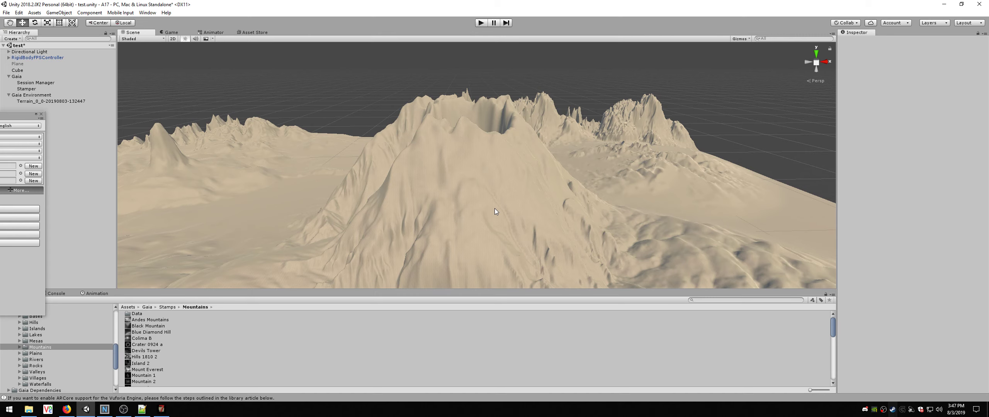
- Return to 7 Days To Die and open the world map around the volcano
key(alt+Tab)
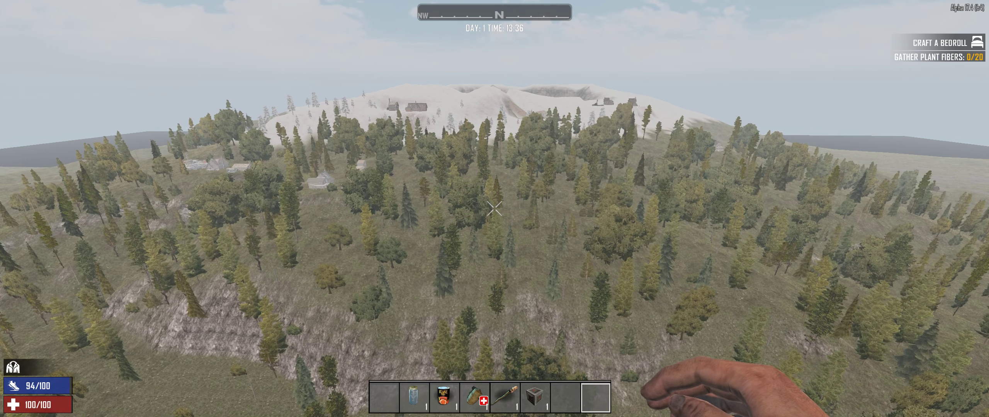
key(m)
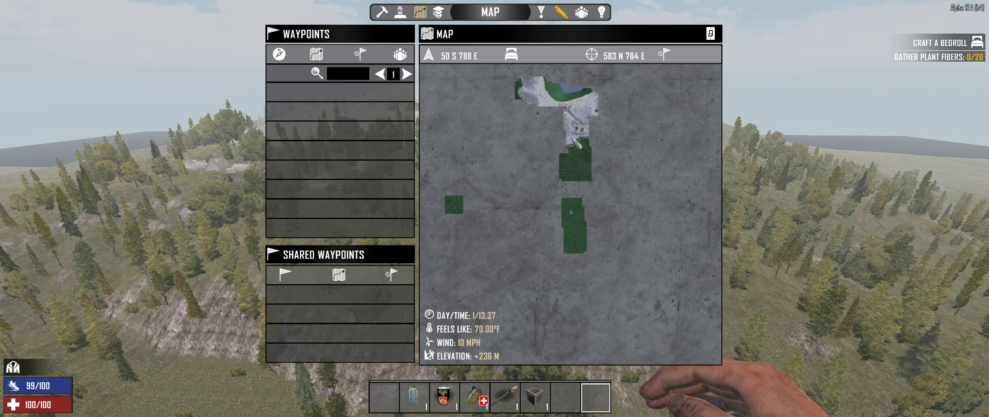
- Teleport to the snowy volcano near 583 N 784 E and fly up above the crater rim to inspect it
ctrl+right_click(565, 105)
key(m)
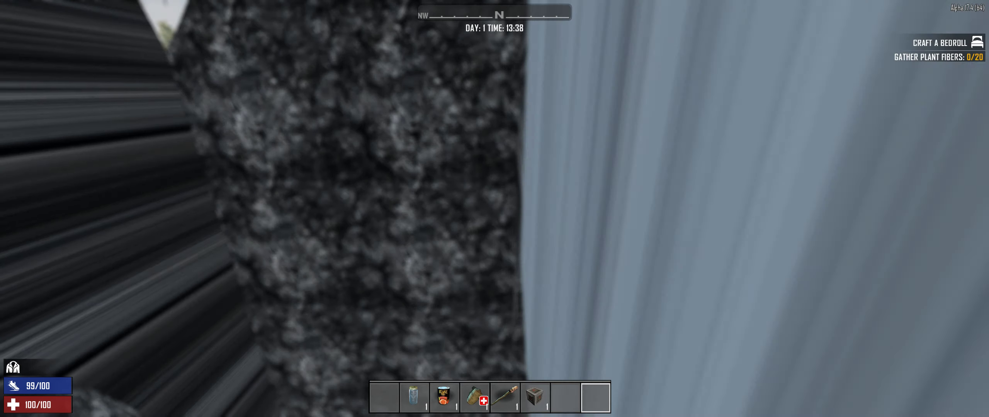
key(w)
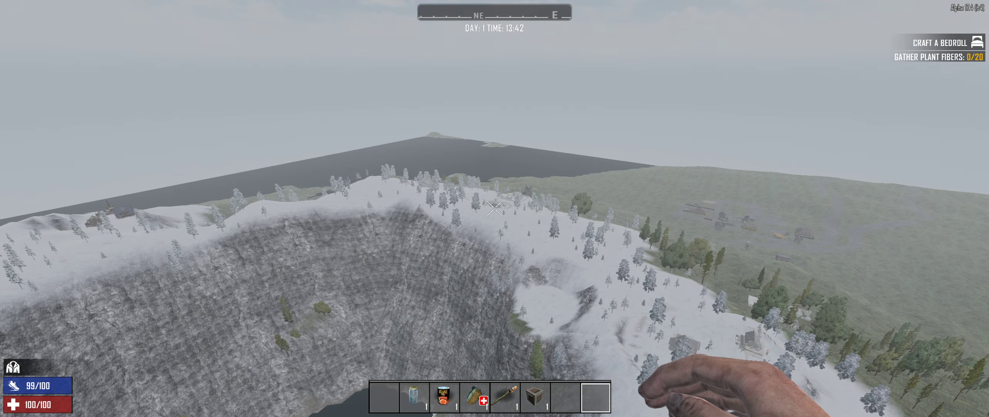
- Switch to Unity and view the lone pointed peak beyond the volcano together with its surroundings
key(m)
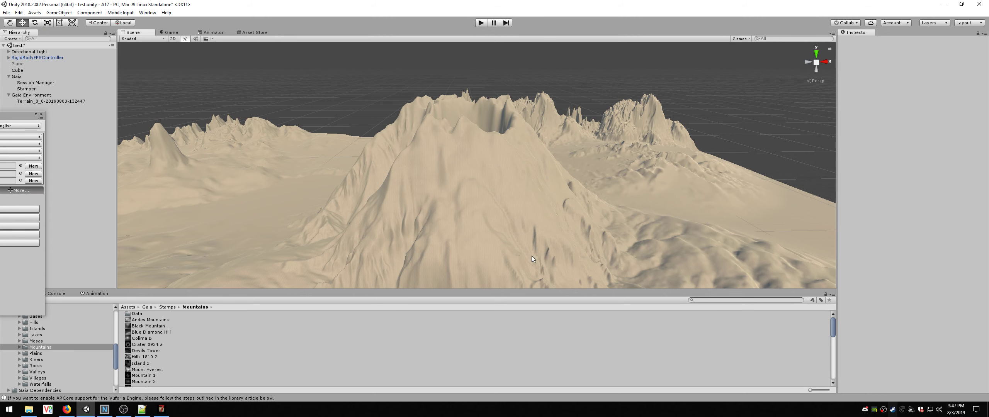
drag(532, 255, 305, 250)
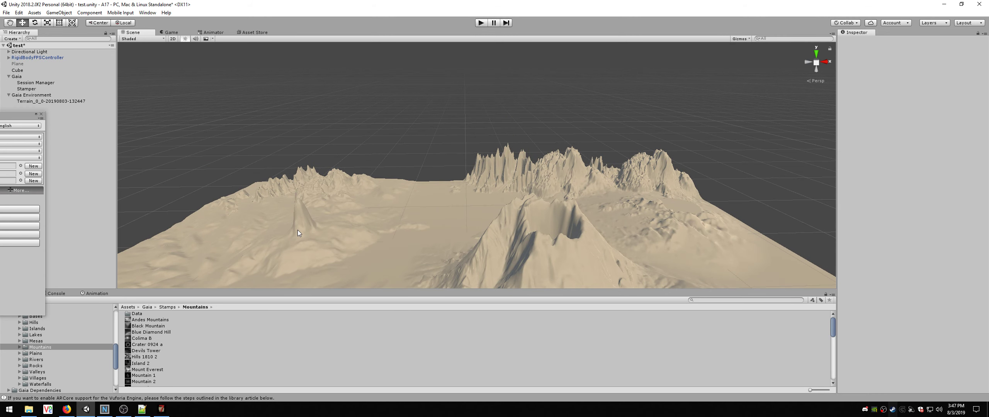
right_drag(321, 216, 393, 232)
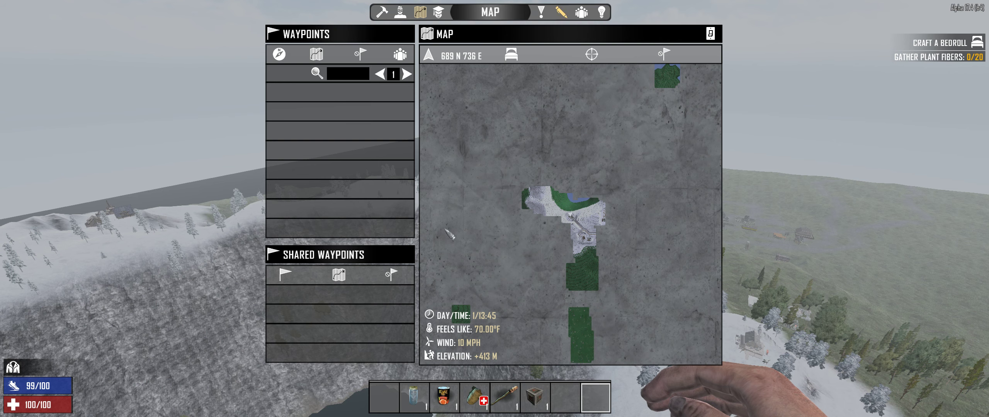
- In 7 Days To Die, teleport to the island's northwest near 1778 N 1900 W and fly above the trees to view the hill and coastline
drag(446, 230, 618, 298)
drag(441, 209, 641, 301)
drag(486, 194, 589, 272)
drag(545, 224, 597, 249)
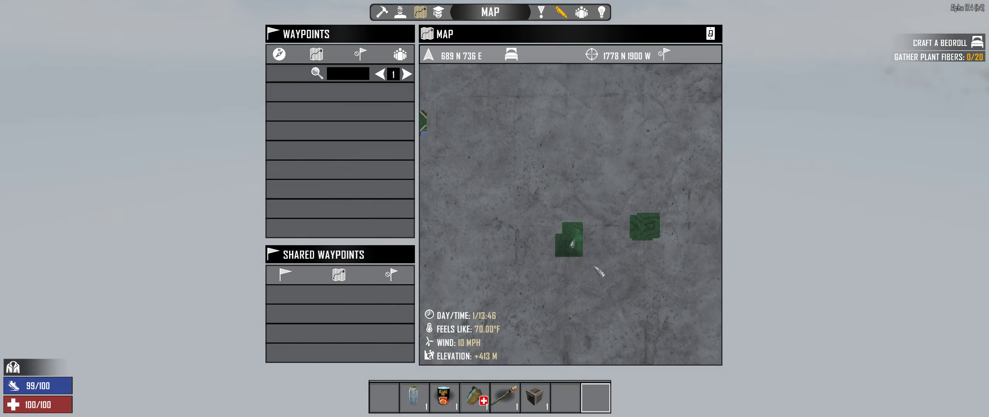
key(m)
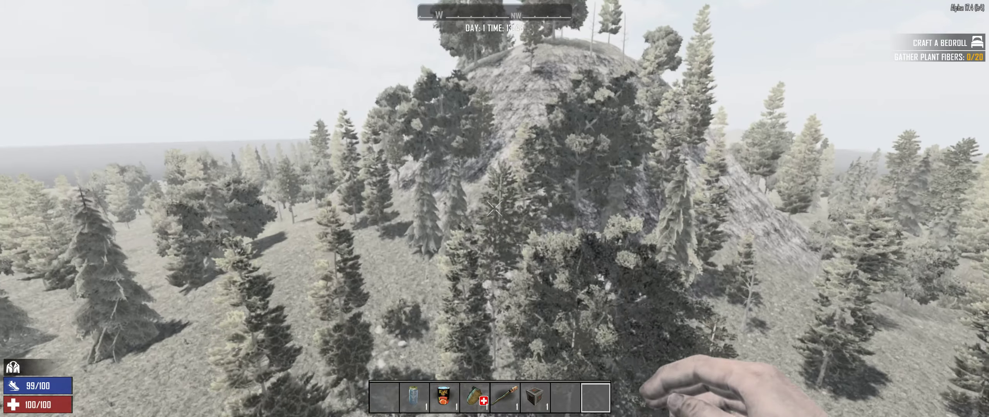
key(space)
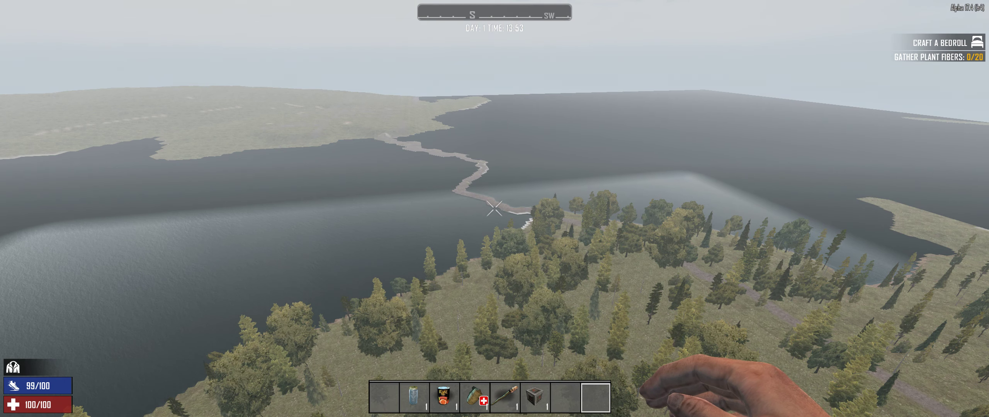
- Switch to Unity and look over the terrain from the lone peak across the volcano to the far mountain range
key(alt+Tab)
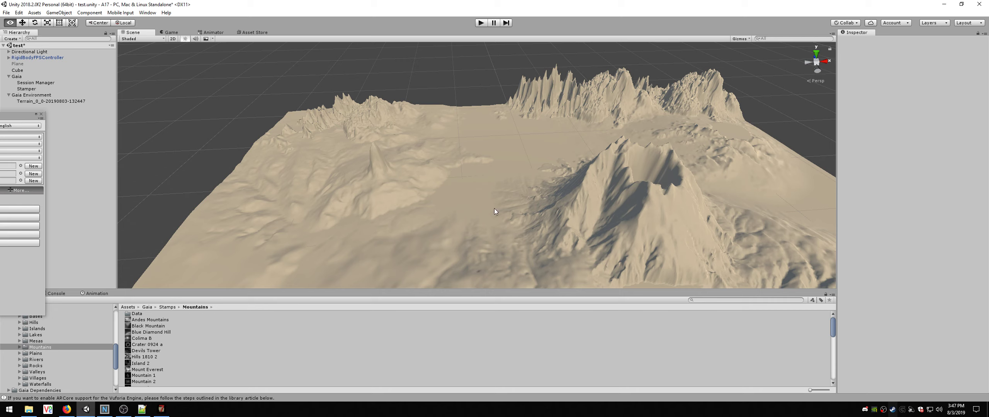
scroll(385, 198, down, 3)
scroll(488, 168, up, 4)
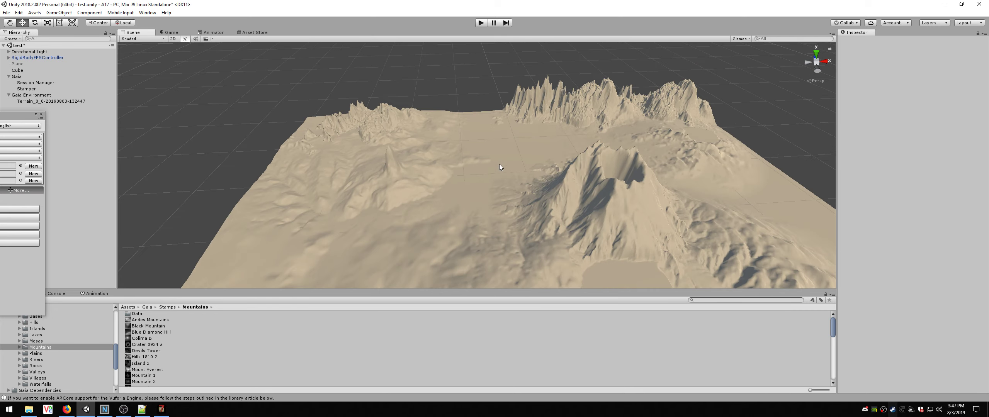
middle_drag(522, 157, 435, 167)
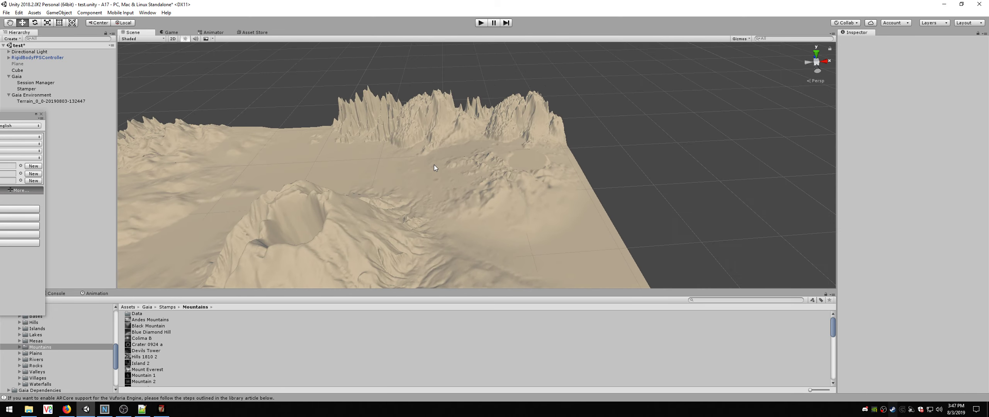
- Return to 7 Days To Die and teleport to the northeastern town on the world map, near 2478 N 2531 E
key(alt+Tab)
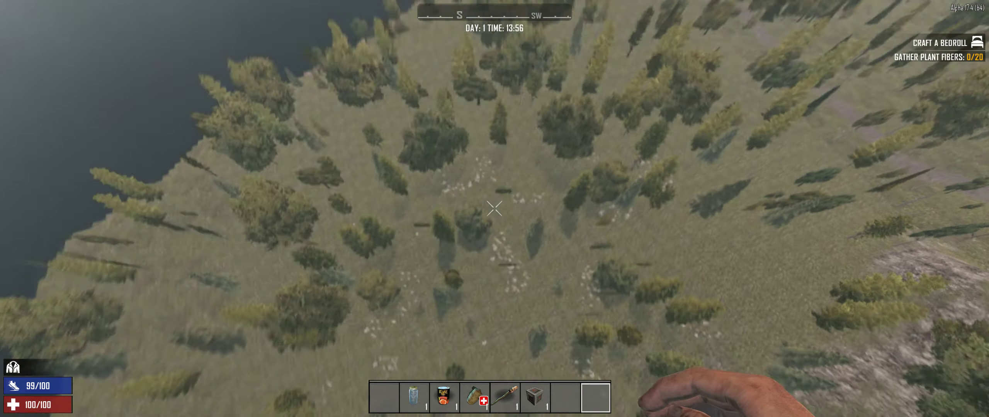
key(m)
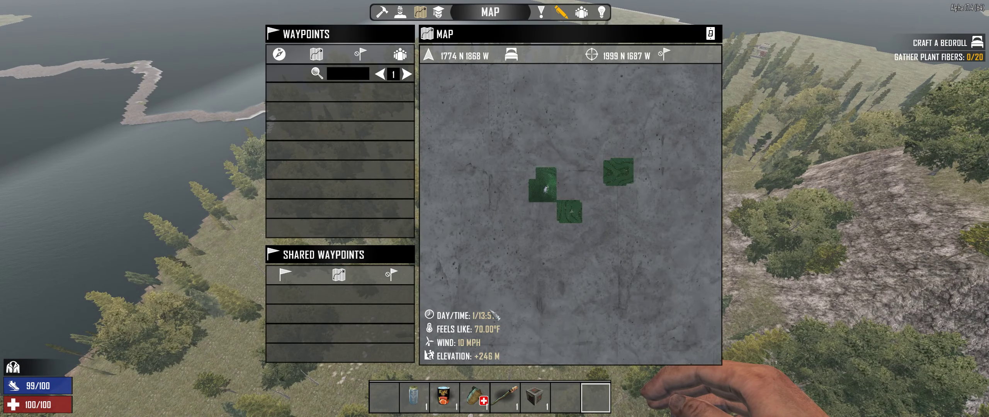
drag(496, 315, 550, 202)
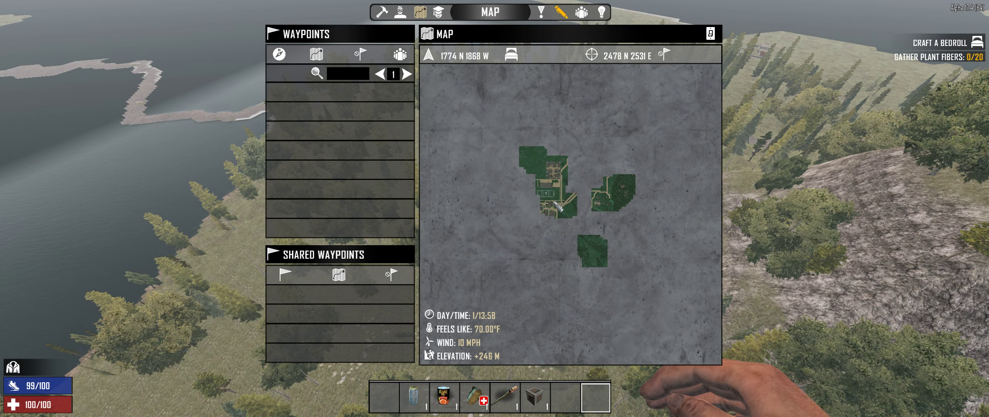
ctrl+right_click(567, 210)
key(Escape)
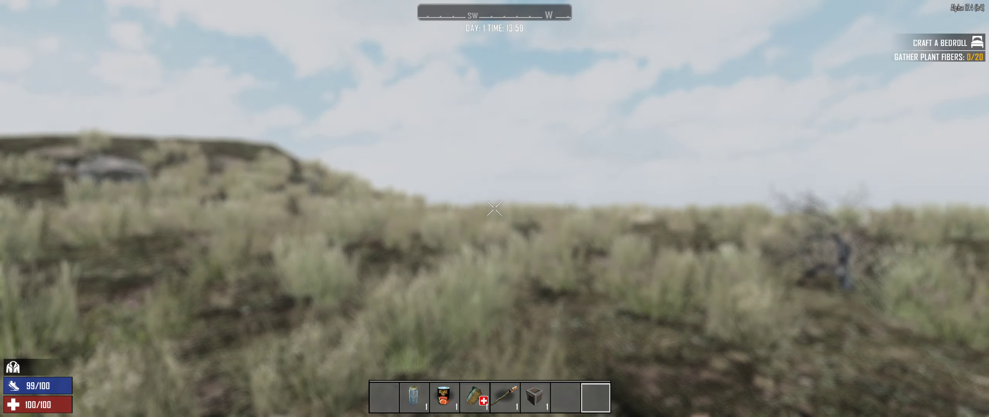
- Fly up over the town and north past the football stadium to examine the walled housing estate
key(space)
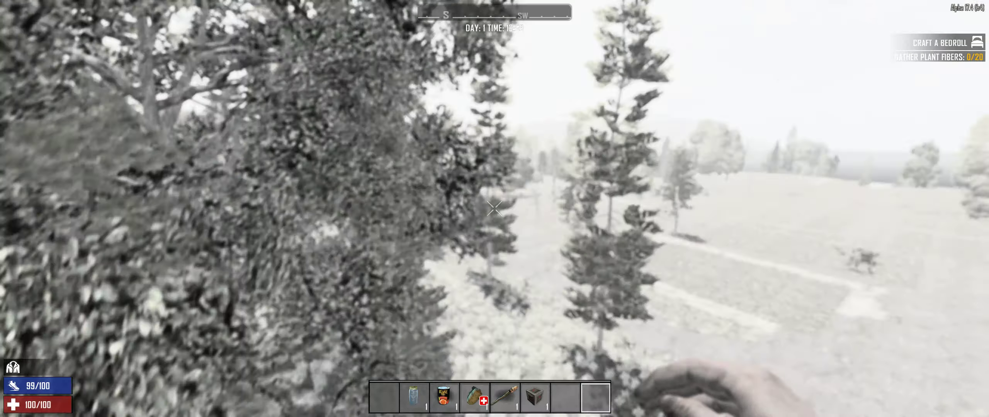
key(space)
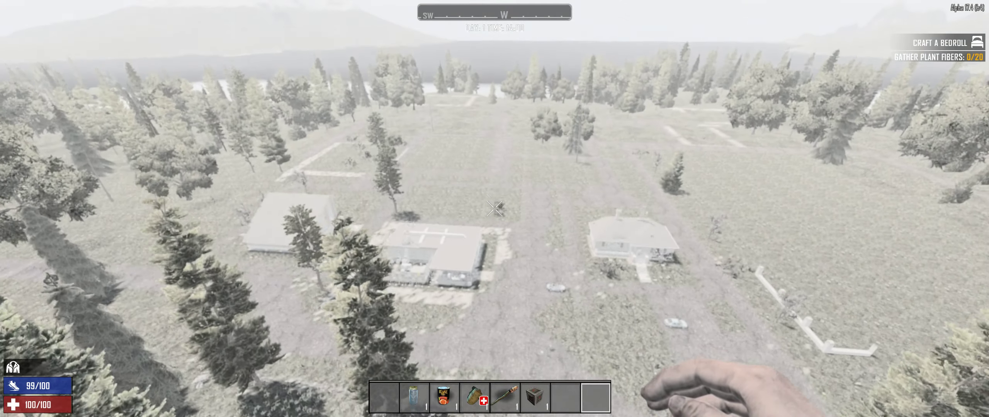
key(space)
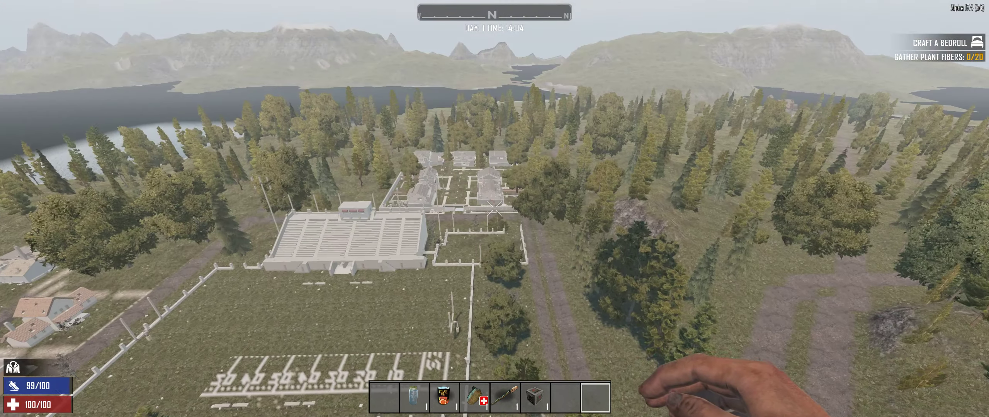
key(shift+w)
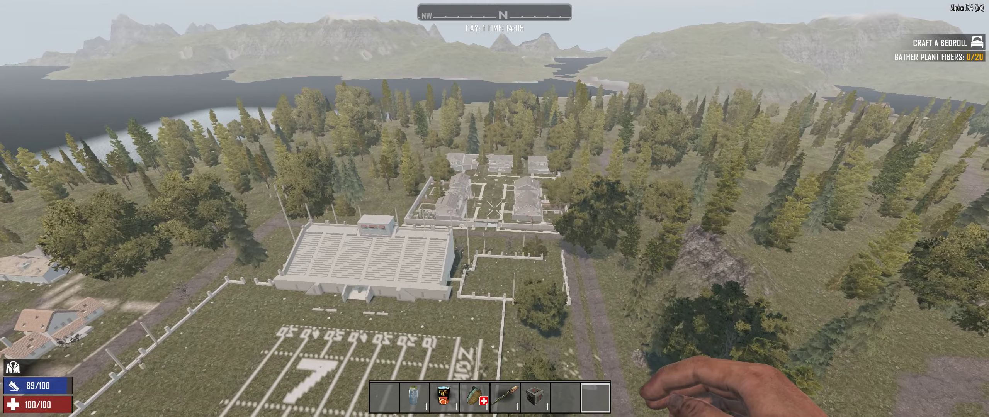
key(shift+w)
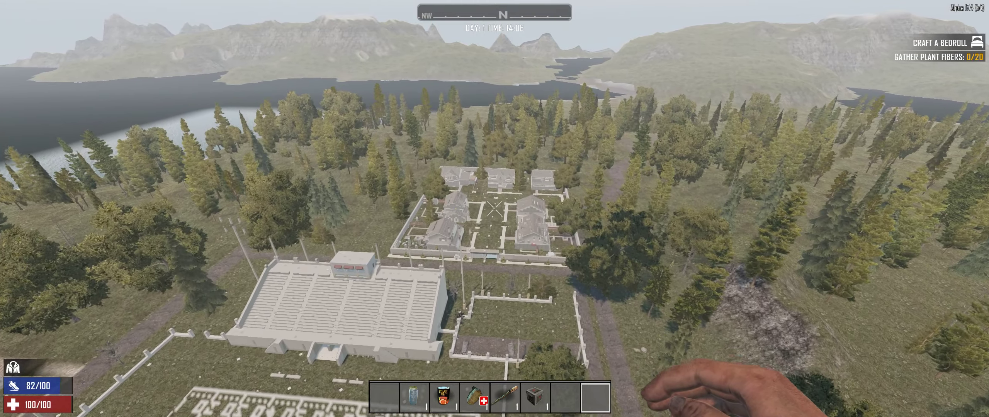
key(shift+w)
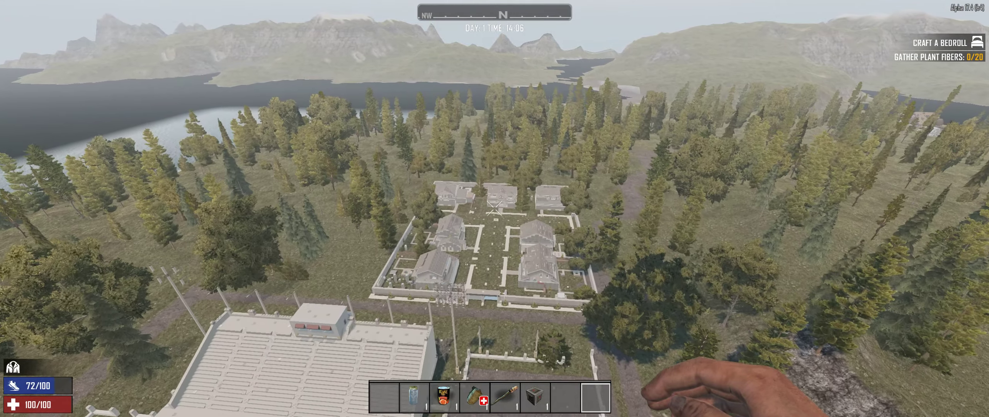
key(shift+w)
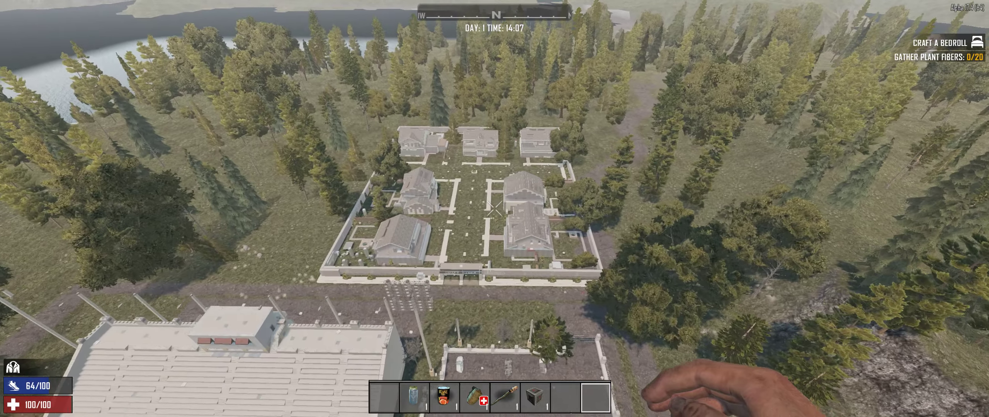
key(shift+w)
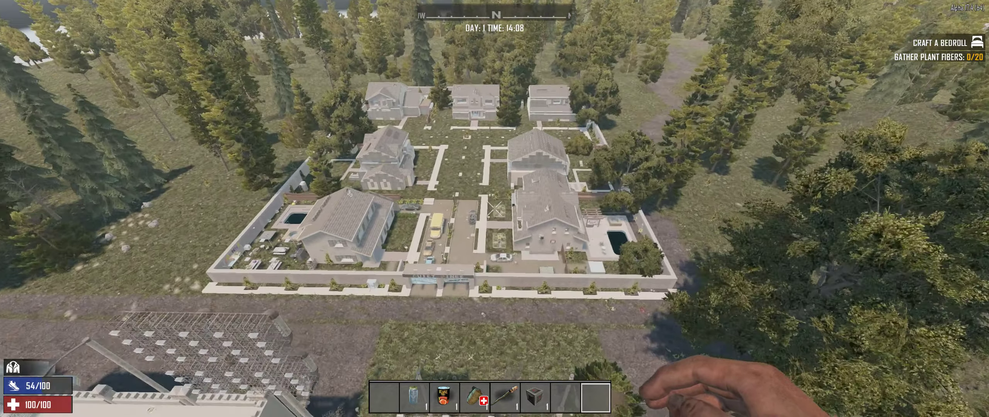
key(shift+w)
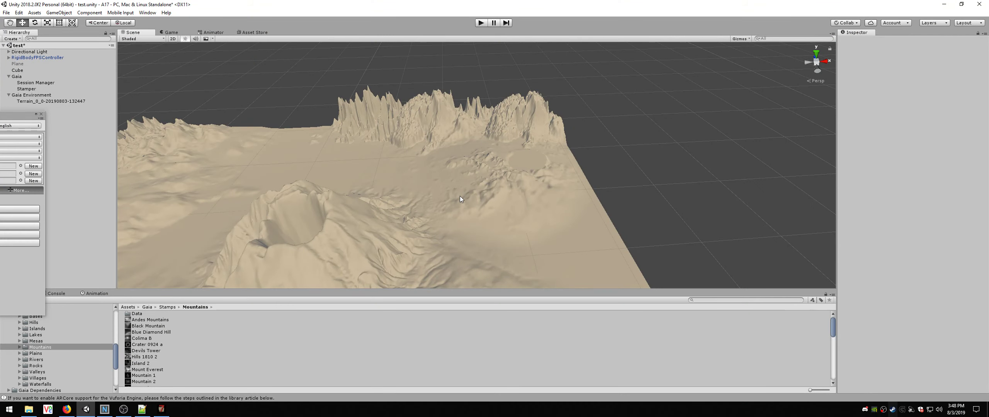
- In Unity, examine the round flat area in front of the jagged mountain range that corresponds to the town
scroll(451, 193, up, 3)
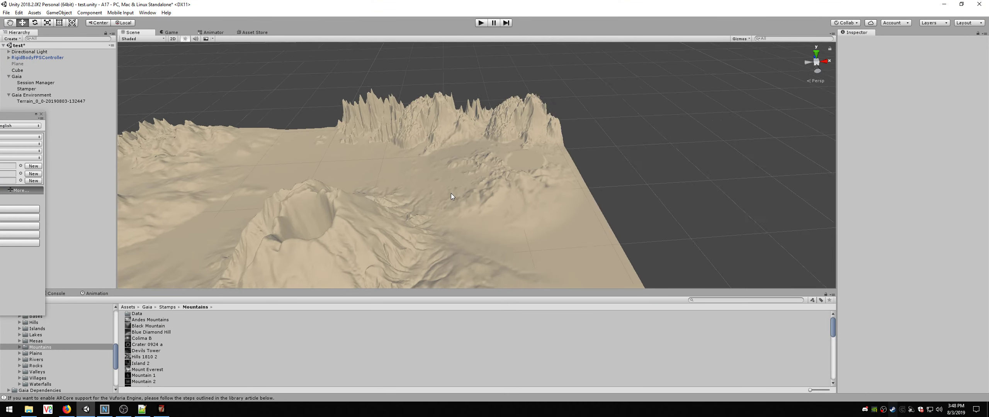
middle_drag(540, 156, 534, 160)
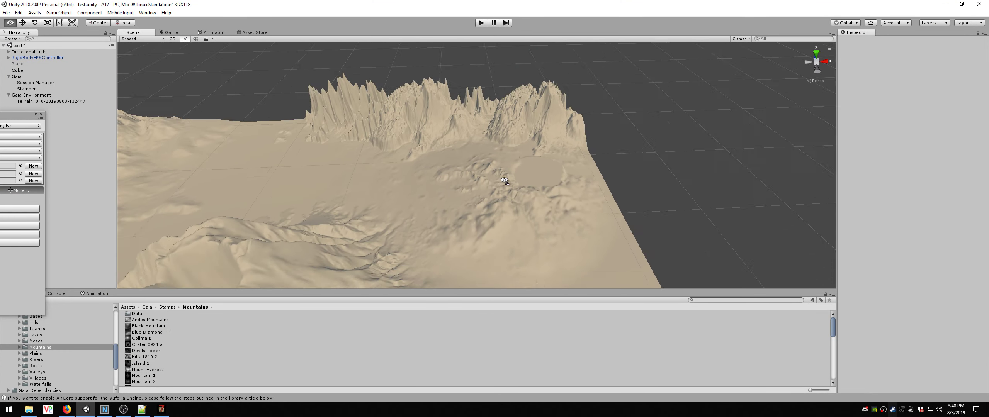
right_drag(535, 160, 512, 177)
middle_drag(511, 177, 529, 168)
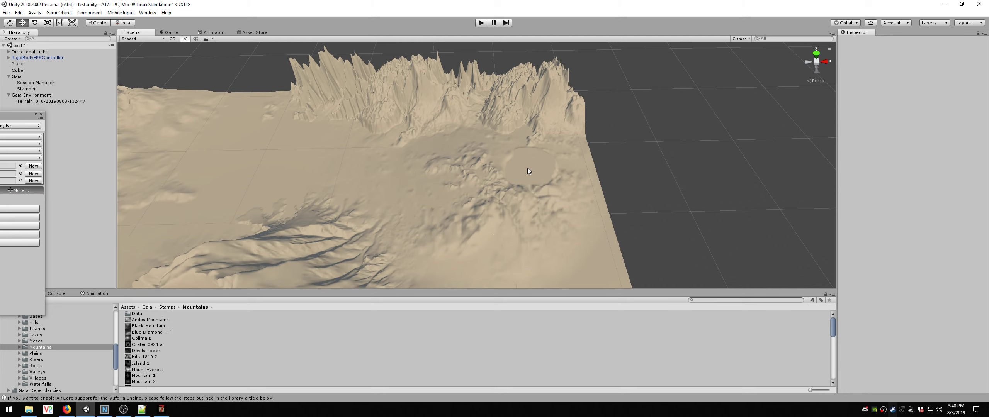
scroll(527, 167, down, 2)
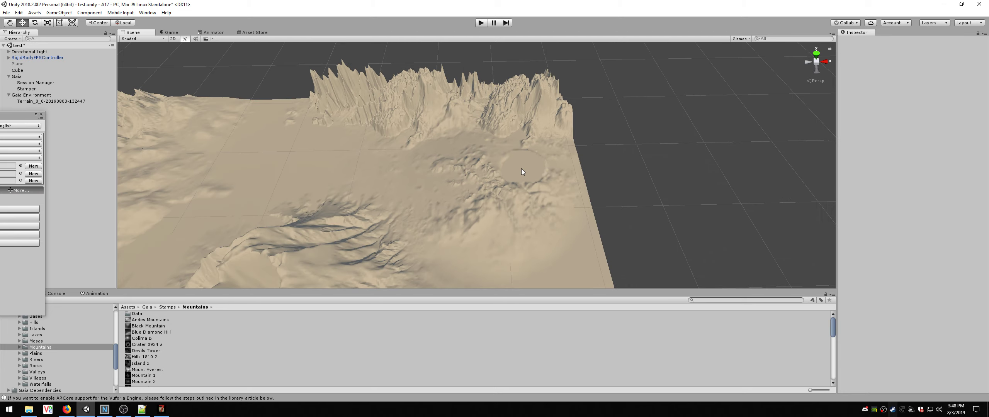
- Examine the other flattened areas around the base of the volcano on the Unity terrain
middle_drag(428, 182, 598, 104)
scroll(512, 160, down, 5)
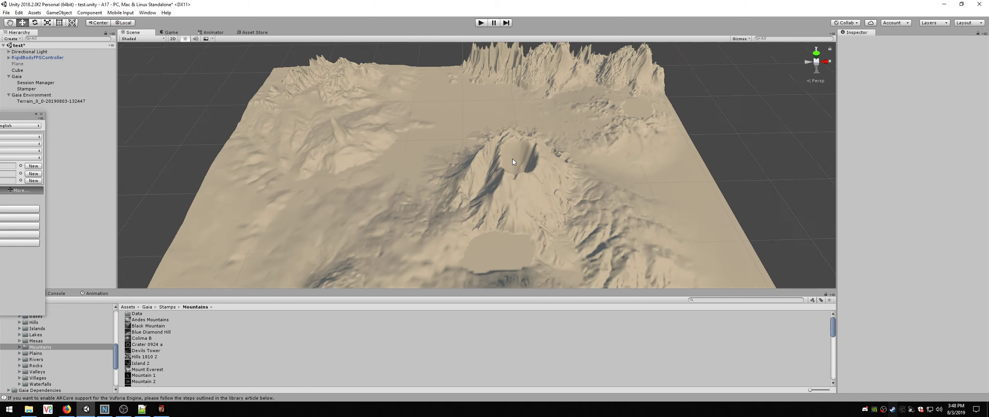
scroll(512, 159, down, 2)
middle_drag(497, 208, 461, 88)
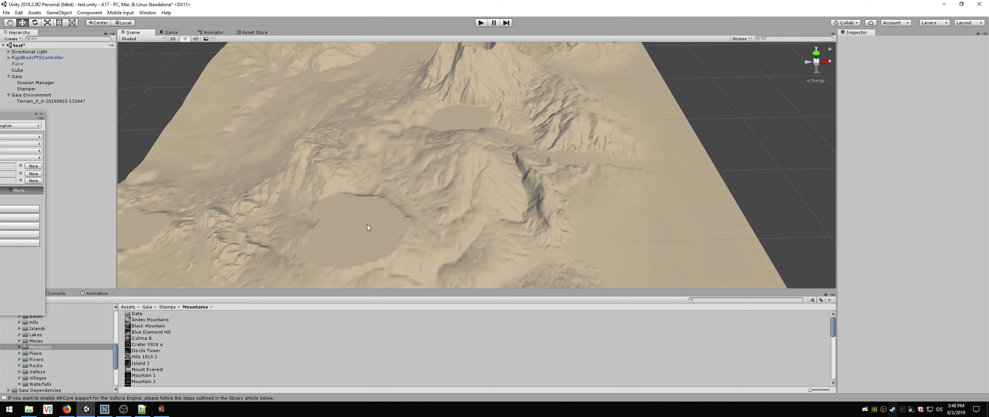
middle_drag(367, 225, 462, 198)
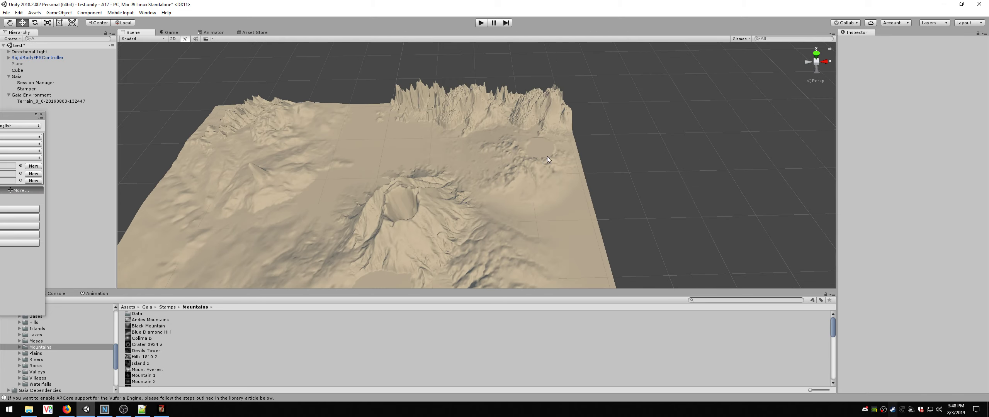
- Zoom back in on the round flat area below the mountain range for a close-up view
scroll(548, 156, up, 7)
middle_drag(548, 156, 489, 162)
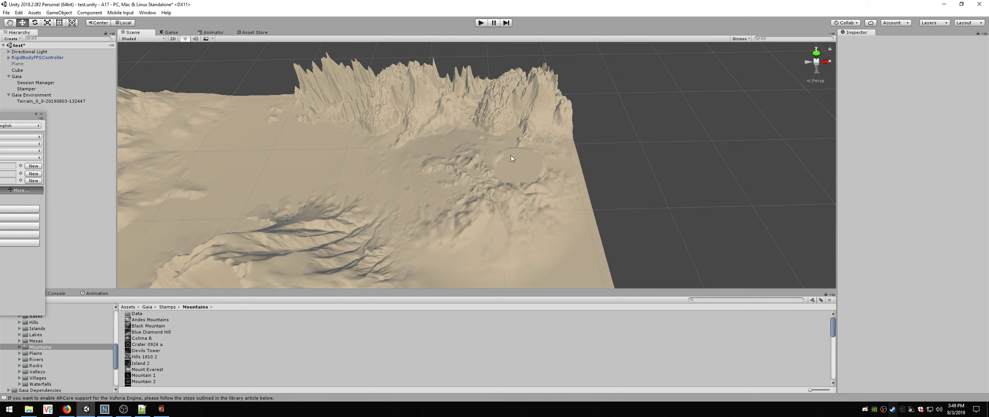
scroll(513, 176, up, 4)
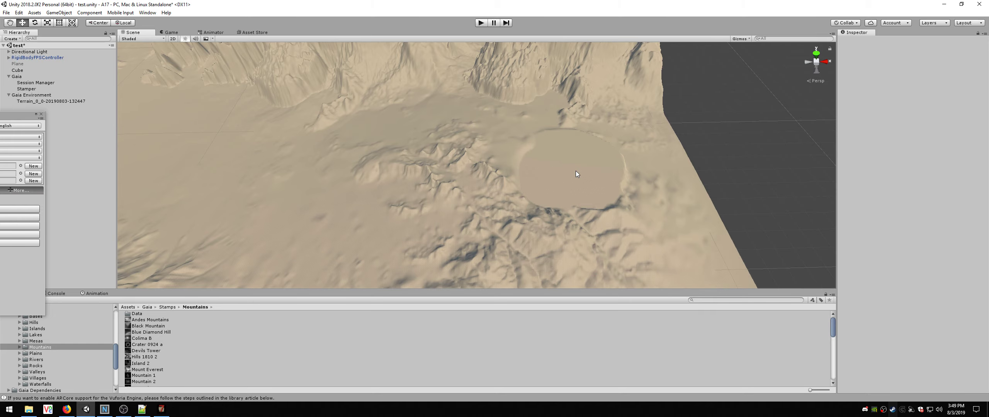
middle_drag(576, 174, 561, 178)
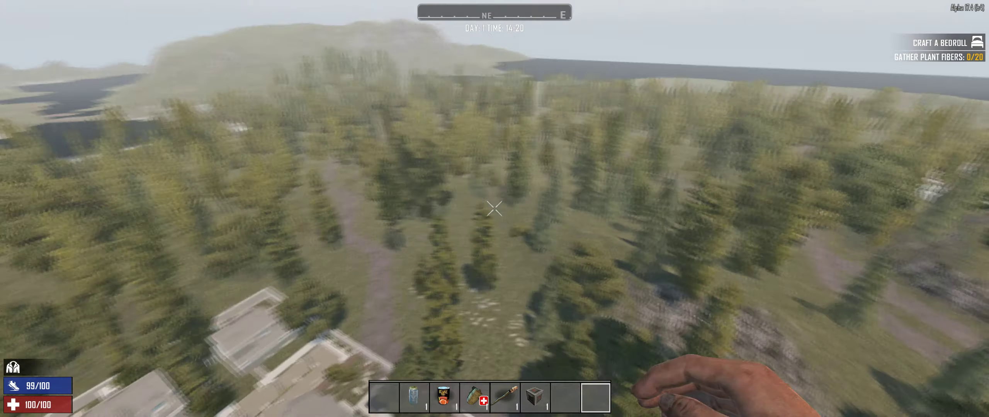
- Back in 7 Days To Die, fly over the forest beside the town to examine the surrounding land and coastline
key(shift+w)
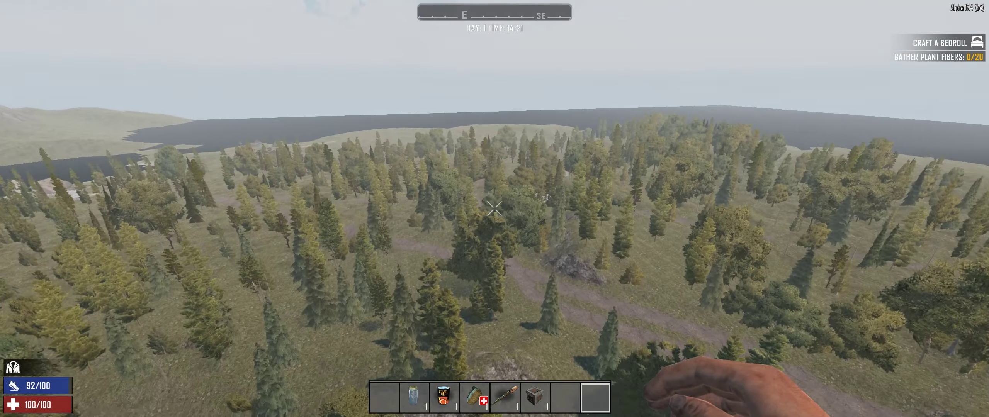
key(shift+w)
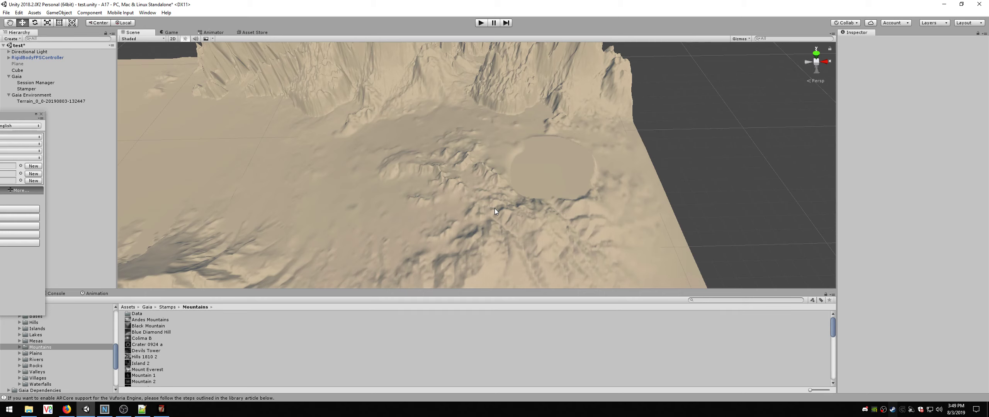
- In Unity, select Gaia's Session Manager to show the sea level on the terrain, and examine the round flat area below the mountains
scroll(424, 181, down, 2)
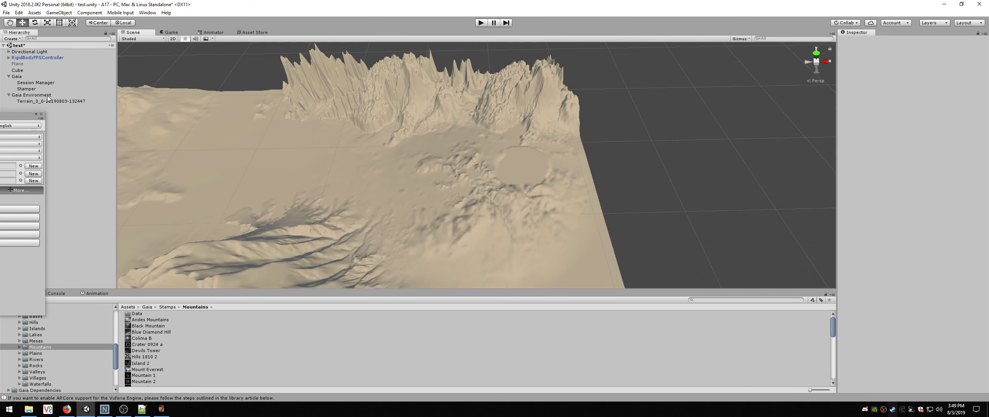
click(25, 83)
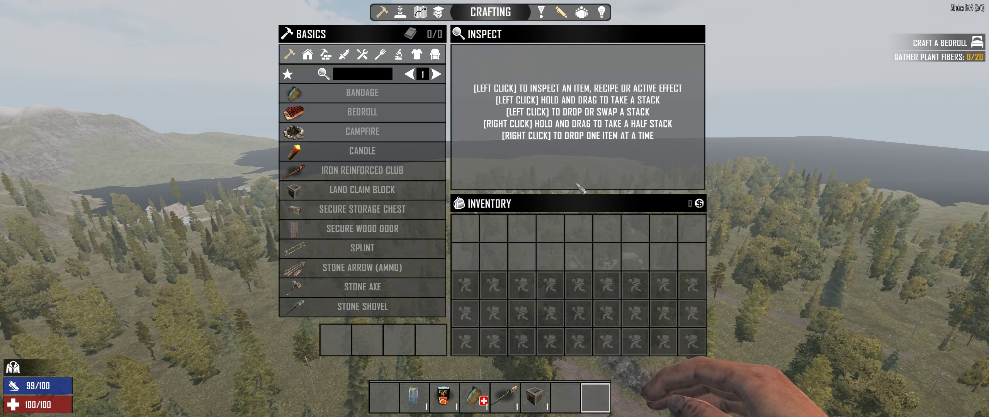
key(Tab)
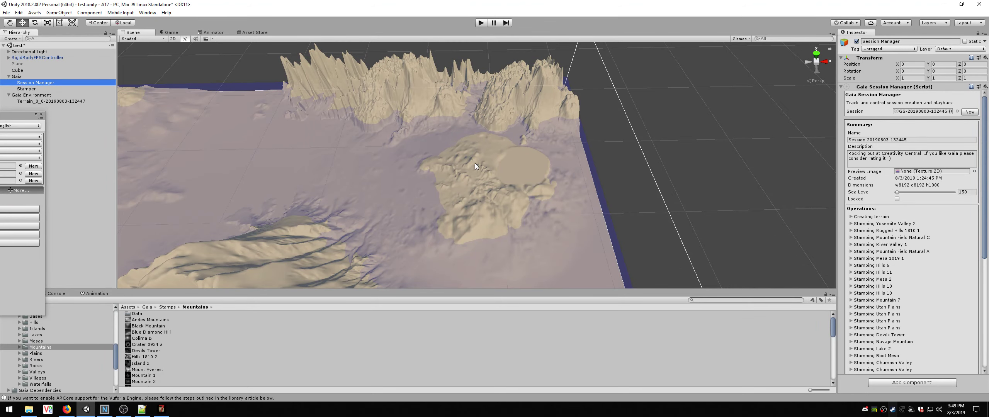
scroll(436, 173, up, 5)
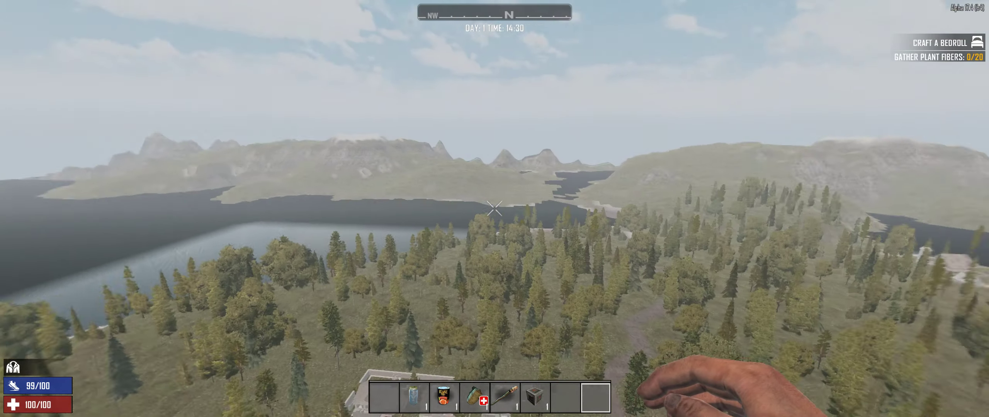
- Return to 7 Days To Die and fly above the town to examine the lake, the surrounding hills and the snow-capped volcano
key(shift+w)
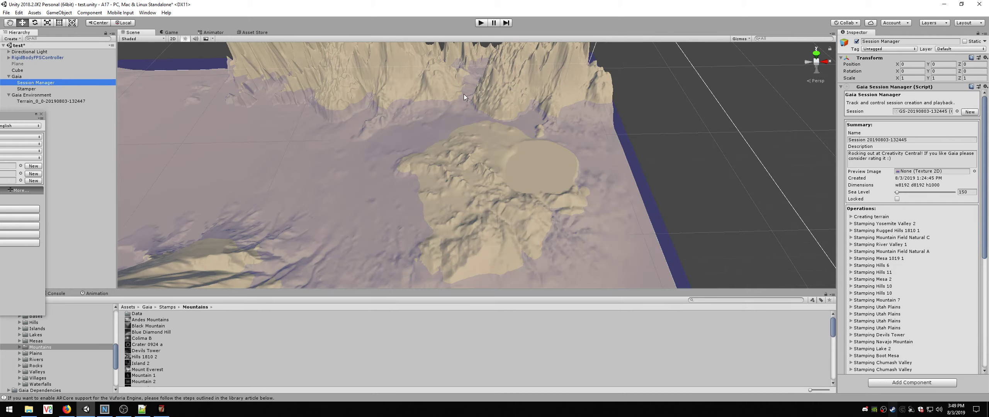
key(alt+Tab)
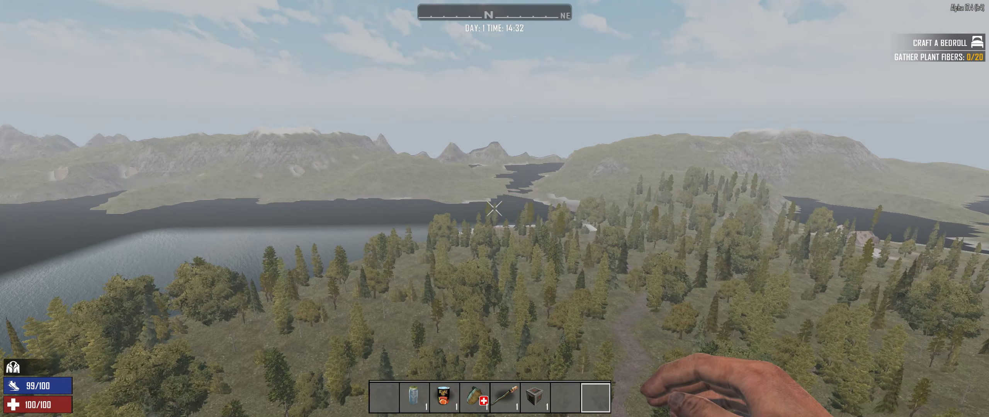
key(w)
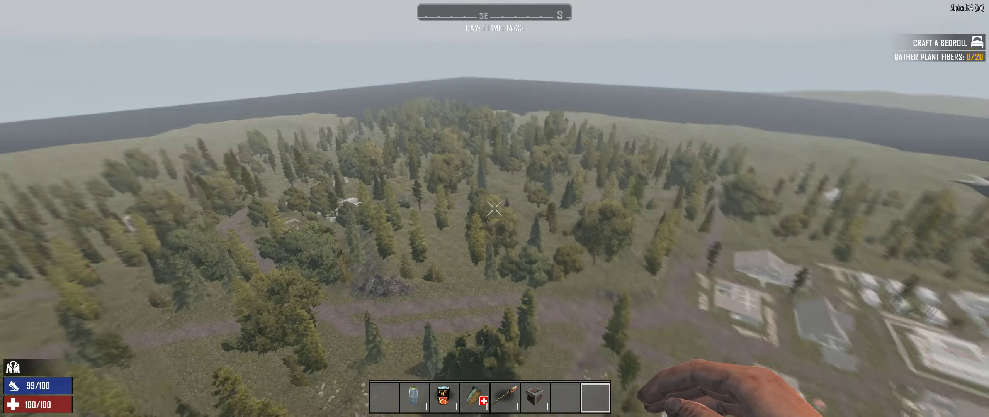
key(shift+w)
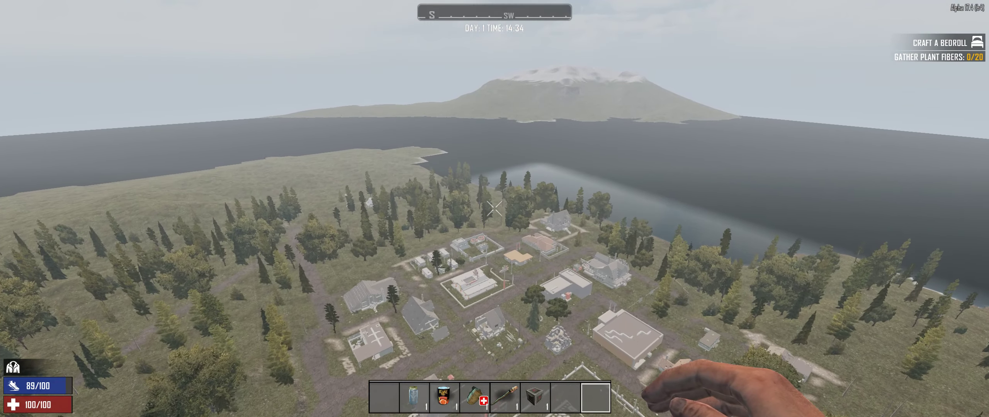
key(shift+w)
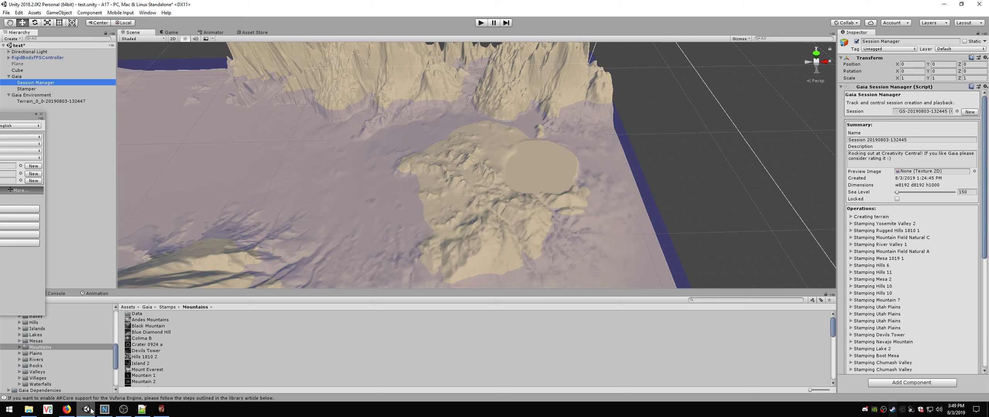
- Bring up NitroGen World Generator, and open the GuppysIsland folder under Data\Worlds of 7 Days To Die in File Explorer
click(104, 409)
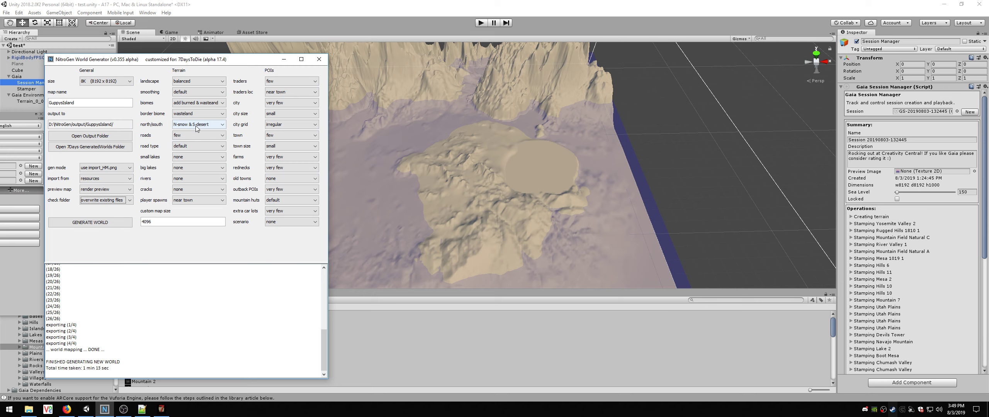
click(29, 410)
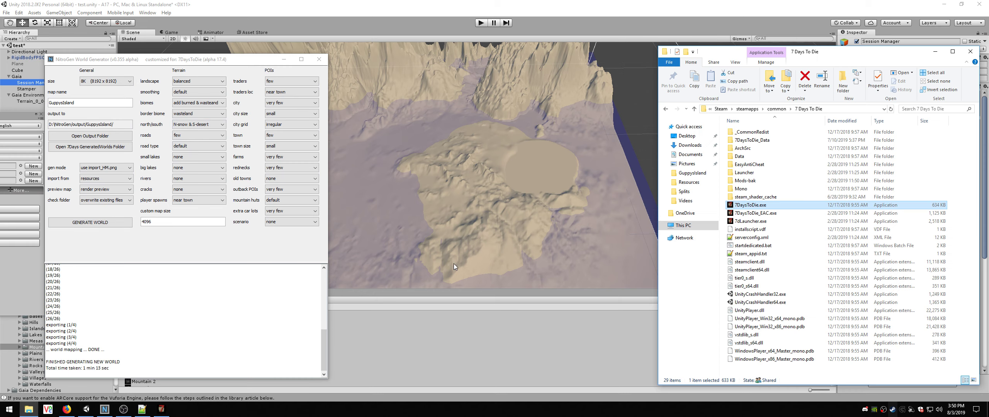
double_click(739, 157)
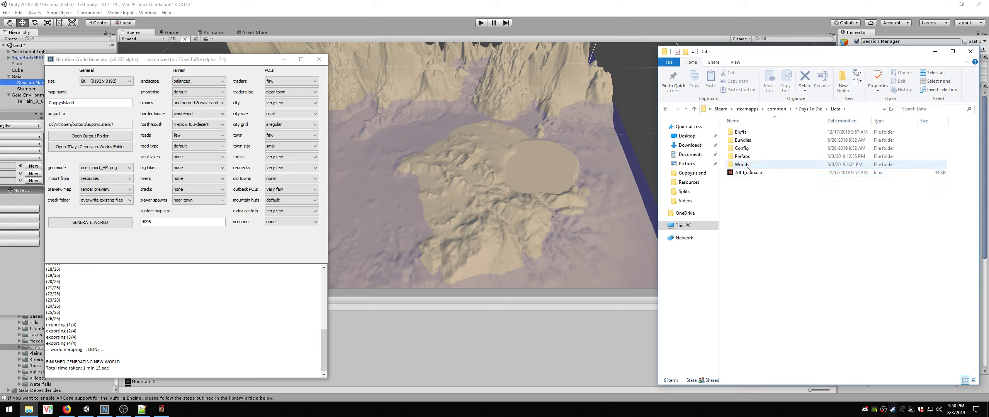
double_click(747, 165)
double_click(744, 132)
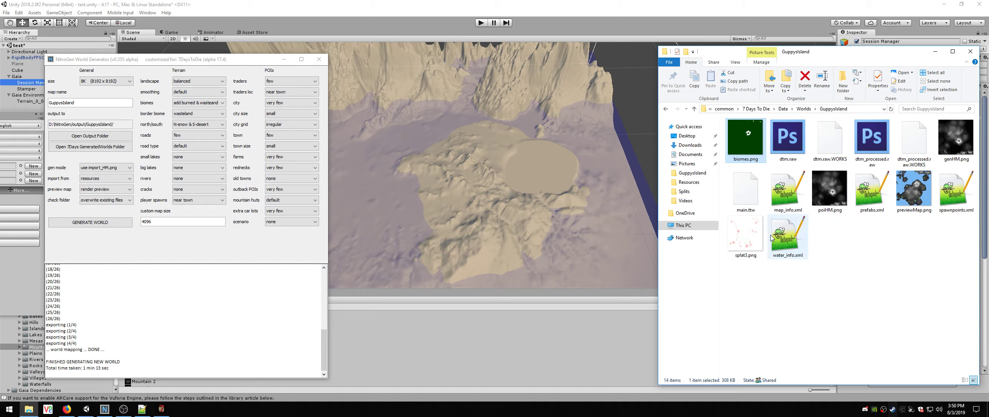
- Open splat3.png and compare its road network with previewMap.png and the poiHM.png height map, closing the image viewer when finished
double_click(746, 235)
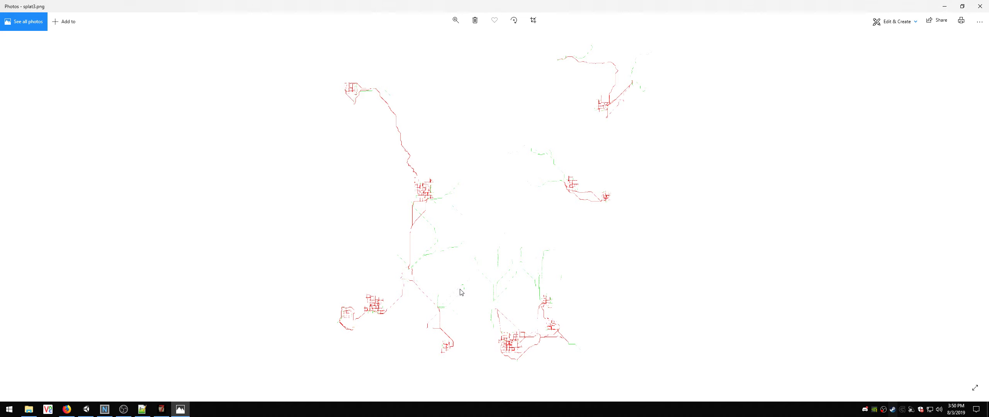
key(Left)
key(Right)
key(Left)
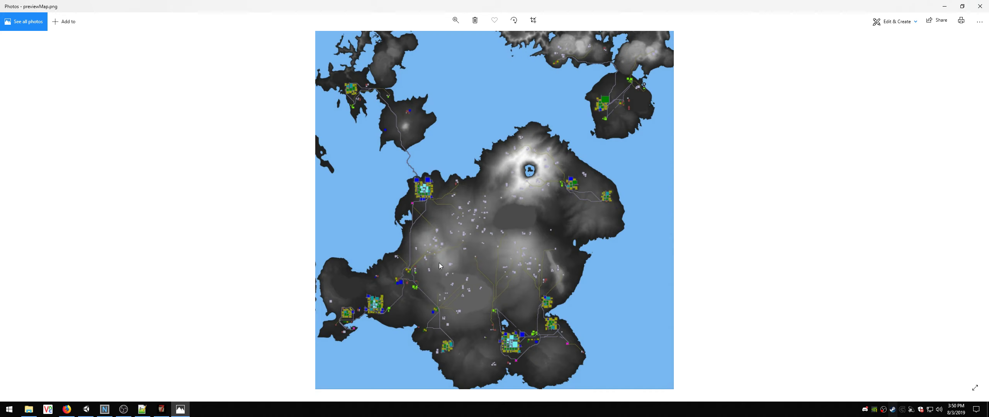
key(Right)
key(Left)
key(Right)
key(Left)
key(Left)
key(Right)
key(Left)
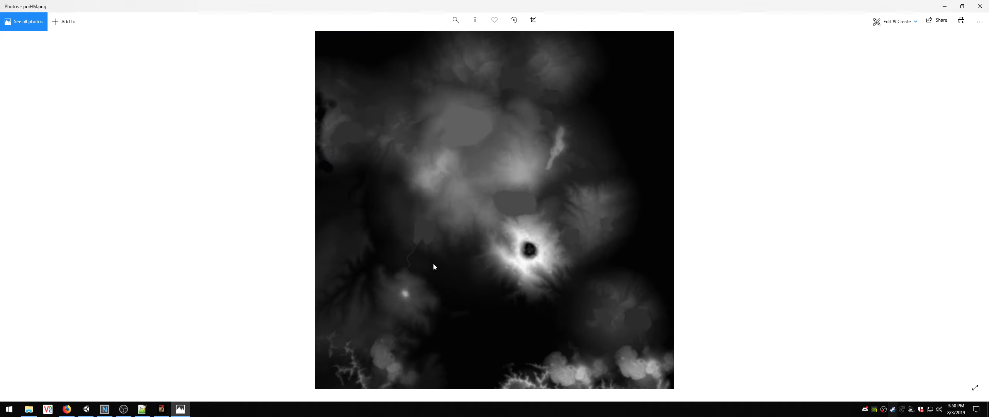
click(981, 6)
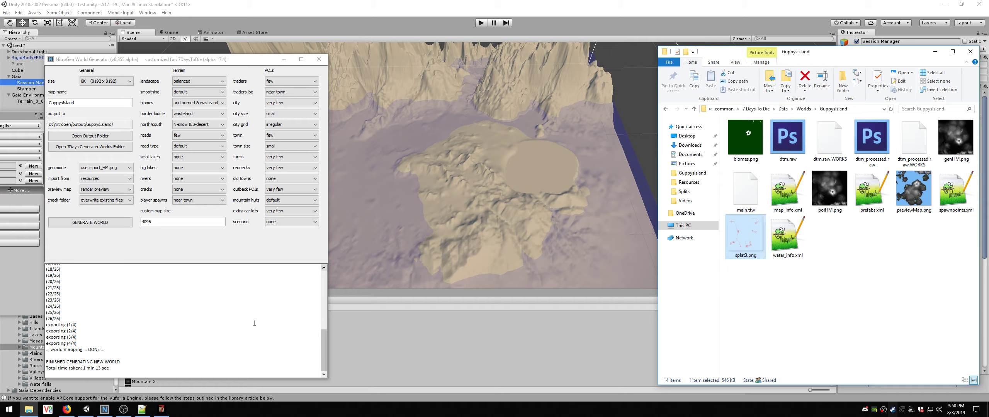